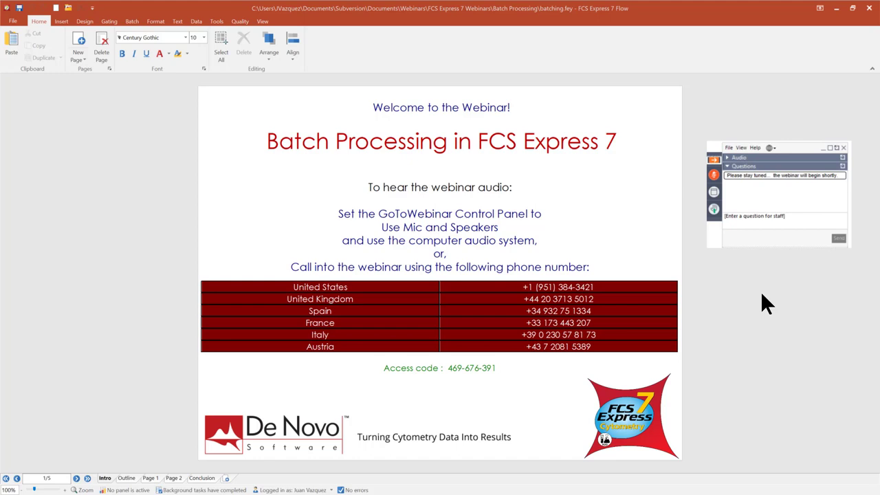
Step: Show the Outline page and review the files and iterations in the Data List
{"action": "left_click", "coordinate": [127, 478]}
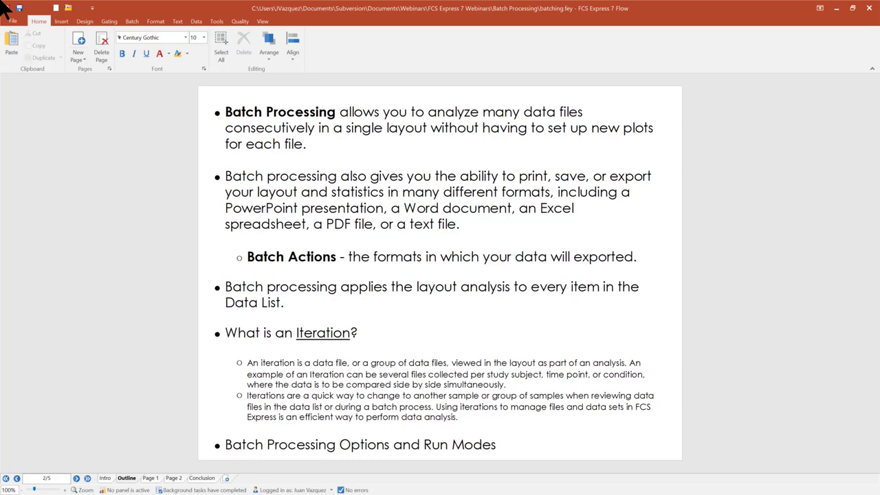
{"action": "left_click", "coordinate": [196, 19]}
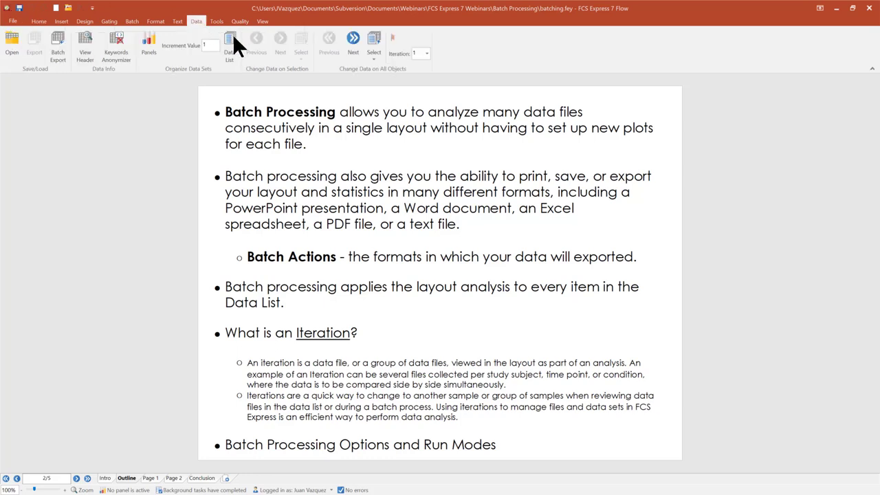
{"action": "left_click", "coordinate": [230, 43]}
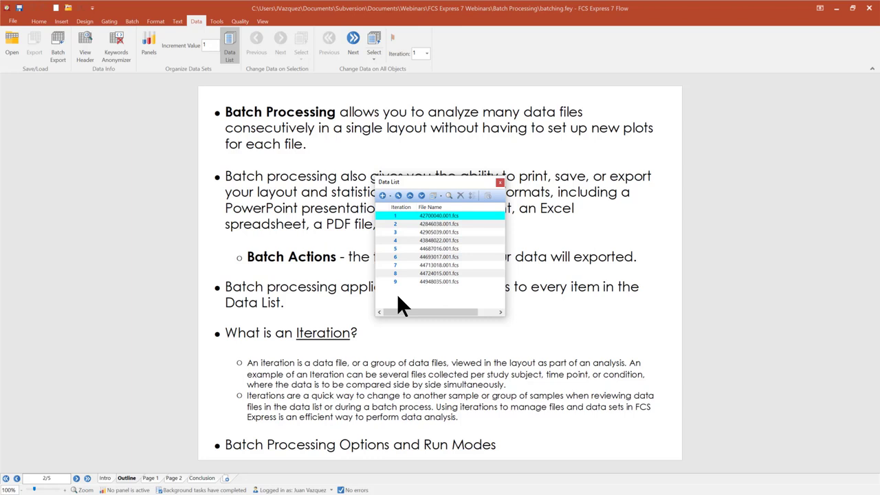
{"action": "left_click", "coordinate": [500, 182]}
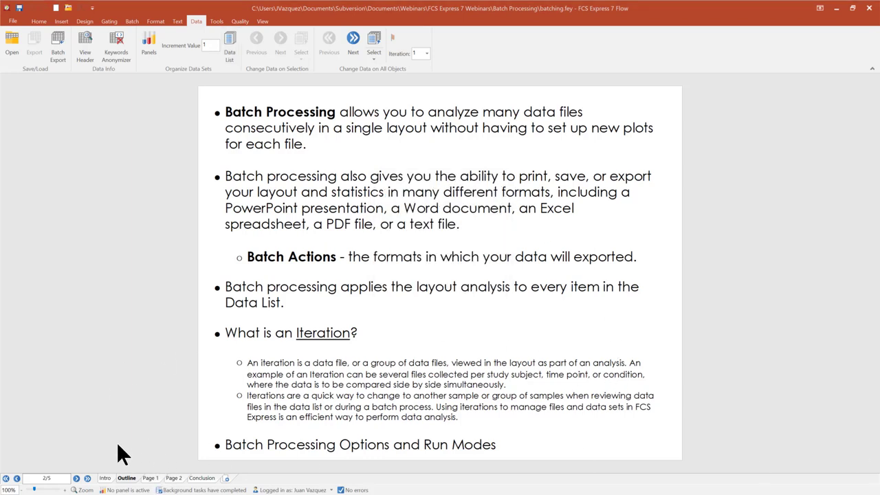
Step: Review the plots, spreadsheet and statistics tables on Page 1 and the histogram on Page 2
{"action": "left_click", "coordinate": [154, 481]}
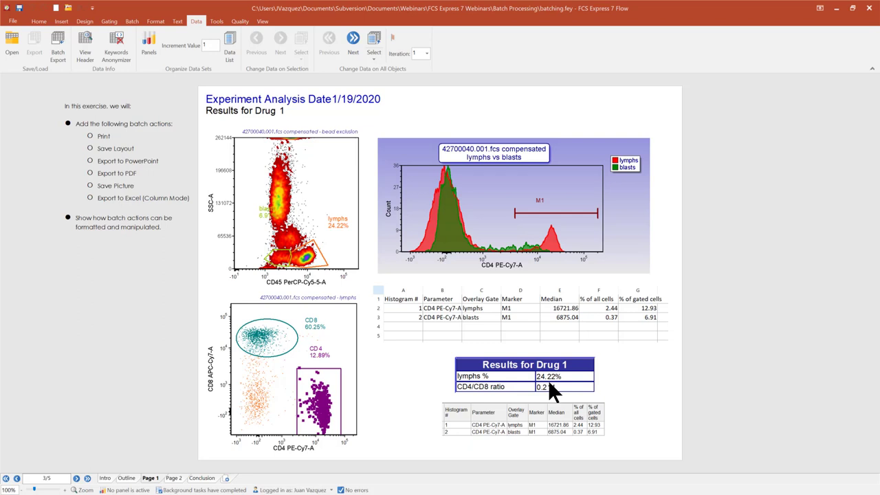
{"action": "left_click", "coordinate": [527, 439]}
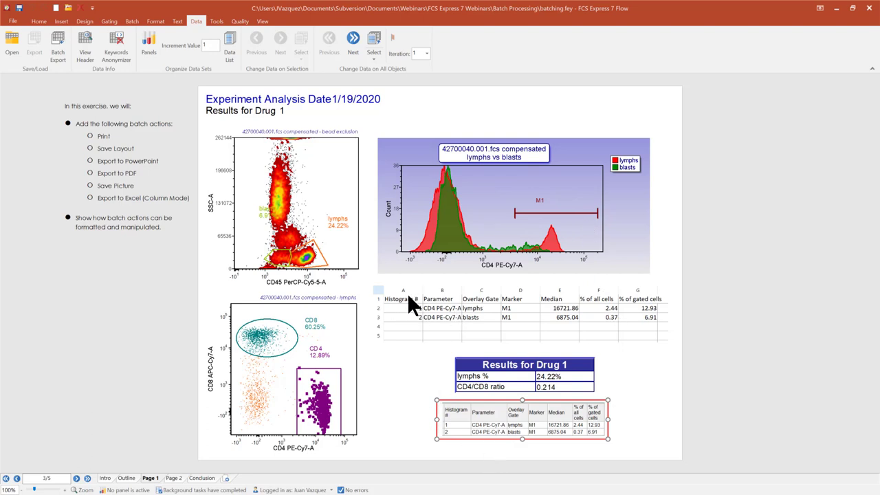
{"action": "left_click", "coordinate": [602, 325]}
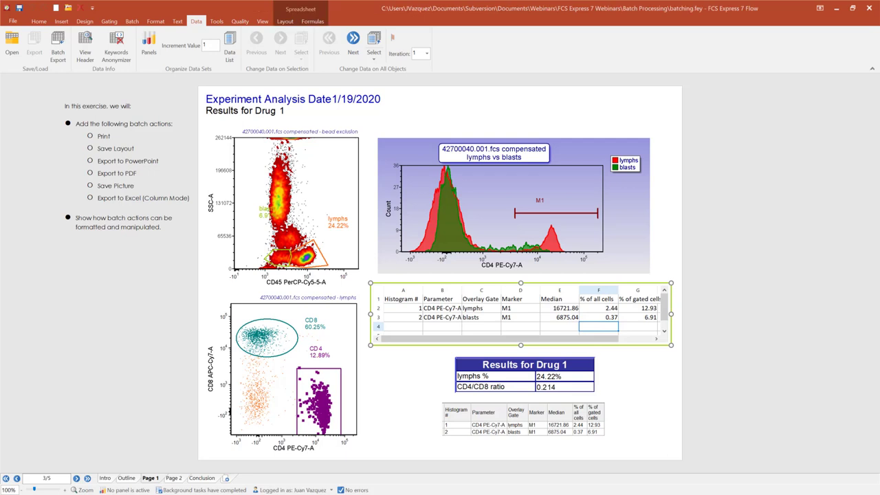
{"action": "left_click", "coordinate": [803, 349]}
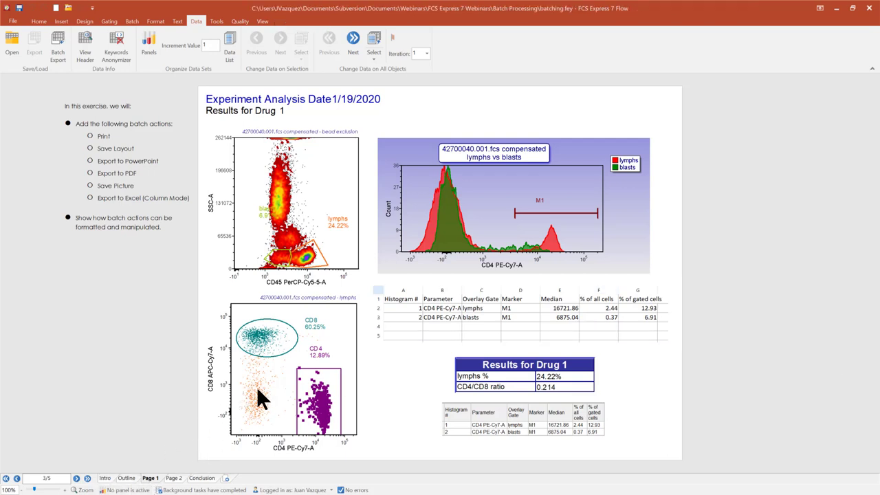
{"action": "left_click", "coordinate": [173, 478]}
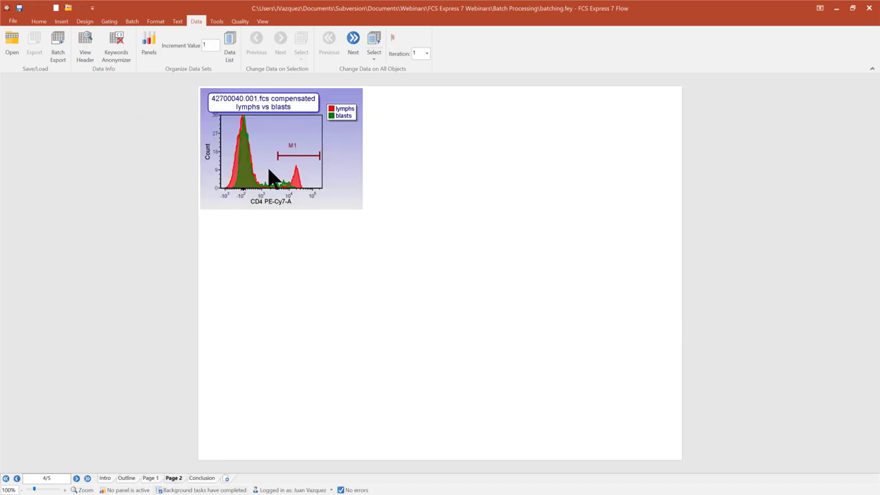
{"action": "left_click", "coordinate": [150, 478]}
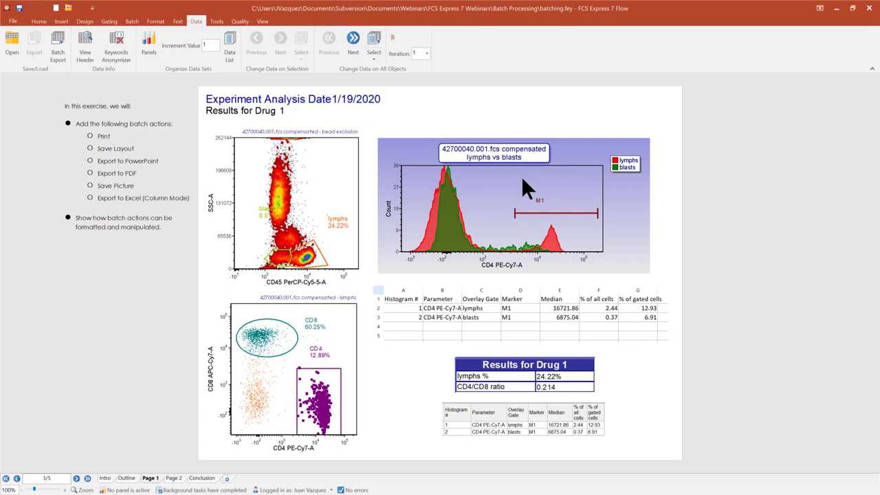
Step: Start a new Print batch action that uses the Snagit 13 printer
{"action": "left_click", "coordinate": [132, 21]}
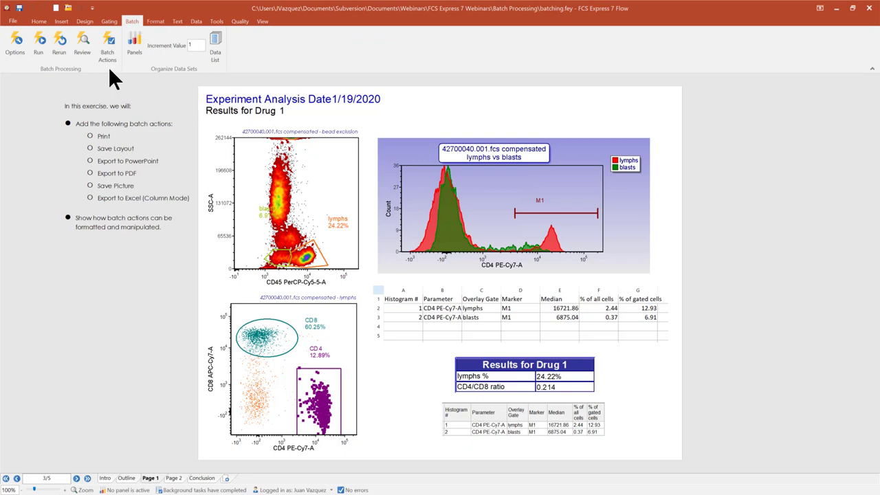
{"action": "left_click", "coordinate": [104, 49]}
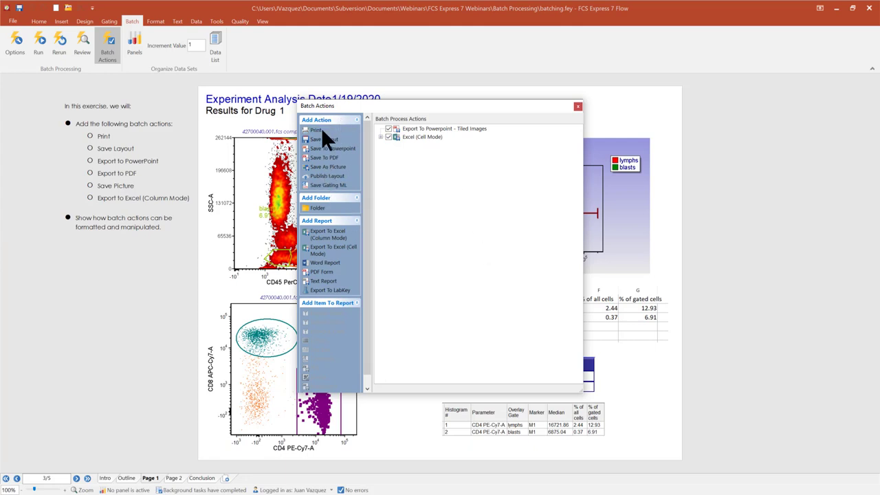
{"action": "left_click_drag", "start_coordinate": [322, 131], "coordinate": [315, 134]}
{"action": "double_click", "coordinate": [315, 133]}
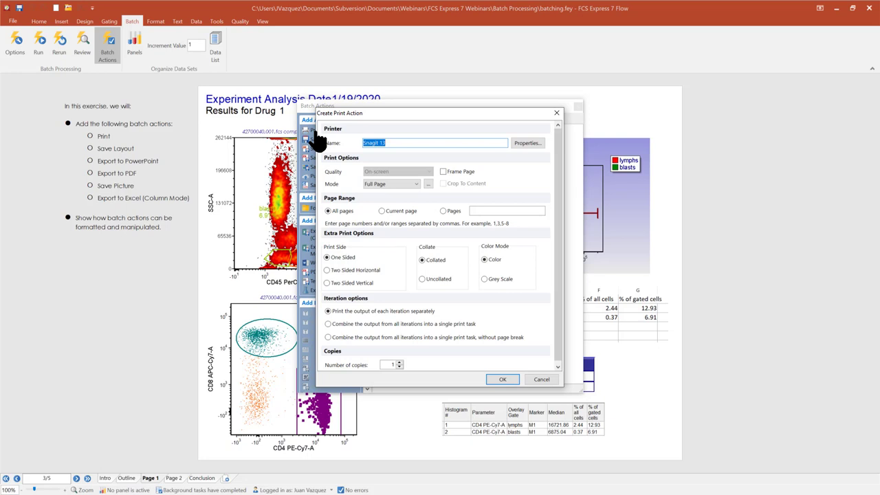
{"action": "left_click", "coordinate": [521, 143]}
{"action": "left_click", "coordinate": [462, 145]}
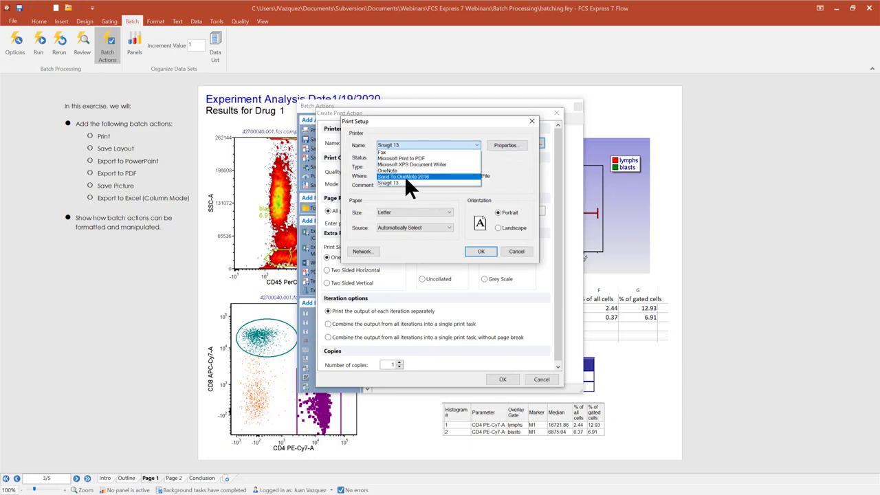
{"action": "left_click", "coordinate": [422, 249]}
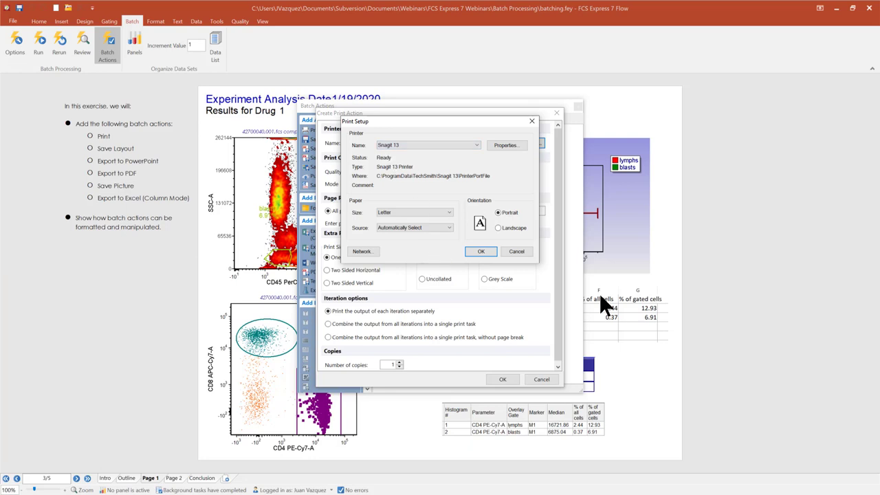
{"action": "left_click", "coordinate": [494, 252]}
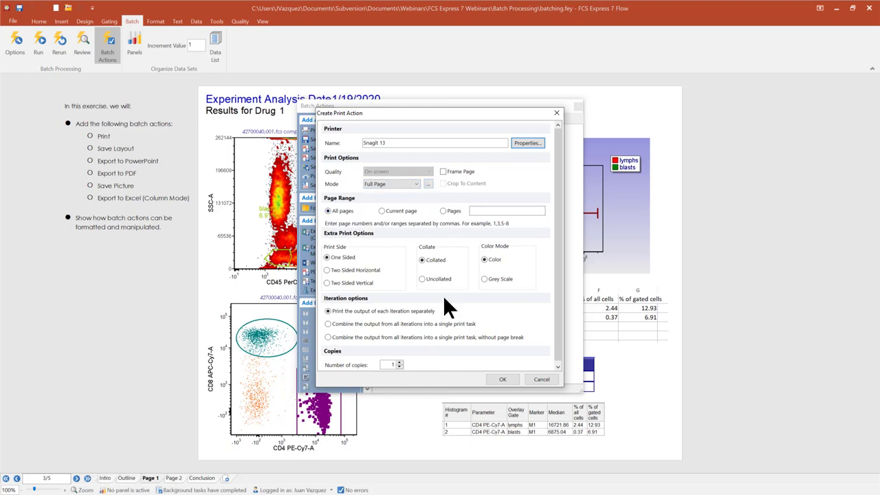
Step: Limit the print action's page range to the current page and add it to the batch process actions
{"action": "left_click", "coordinate": [381, 211]}
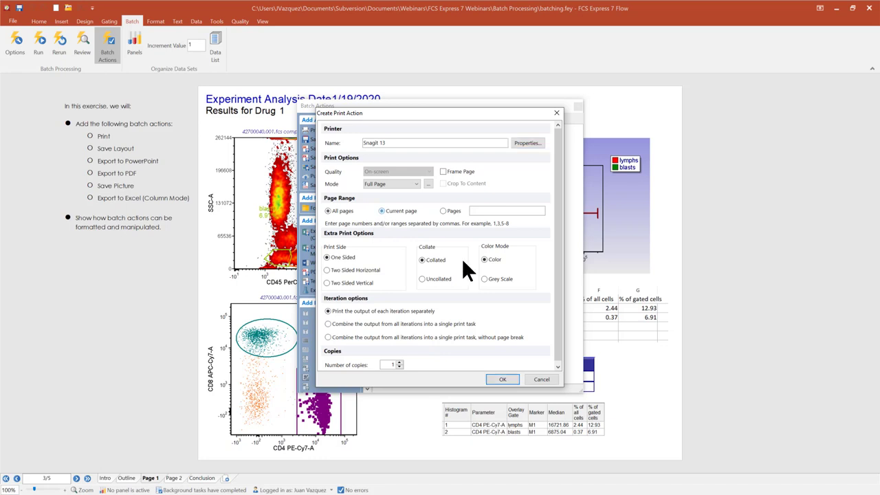
{"action": "left_click", "coordinate": [442, 210]}
{"action": "type", "text": "1-3"}
{"action": "left_click", "coordinate": [382, 211]}
{"action": "left_click", "coordinate": [556, 365]}
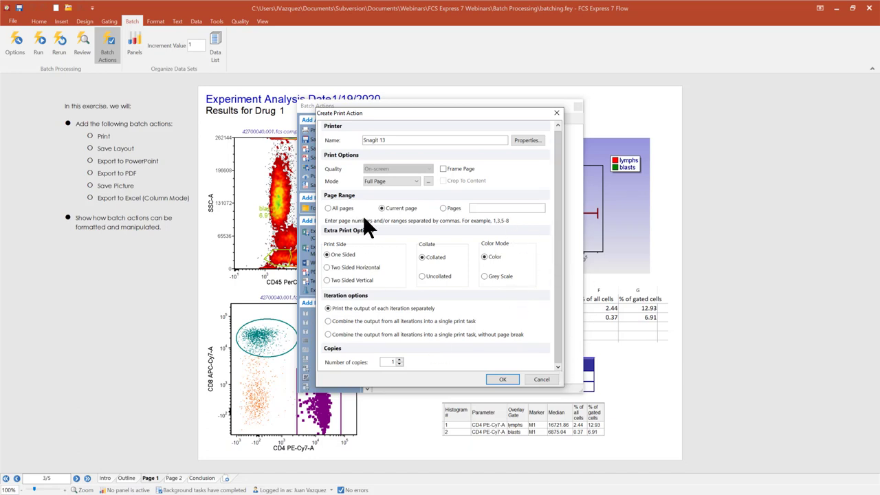
{"action": "left_click", "coordinate": [502, 377]}
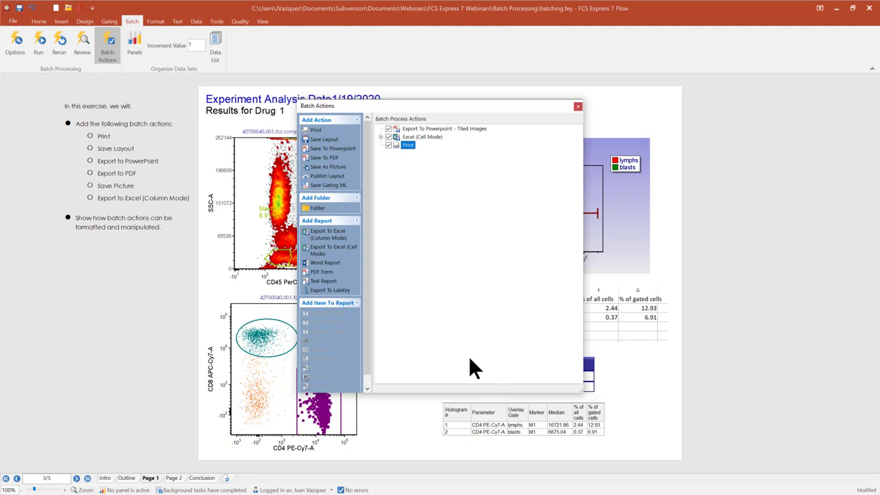
Step: Start a Save Layout batch action with its output file named analysis in the Batch Process Results folder on the Desktop
{"action": "left_click", "coordinate": [326, 139]}
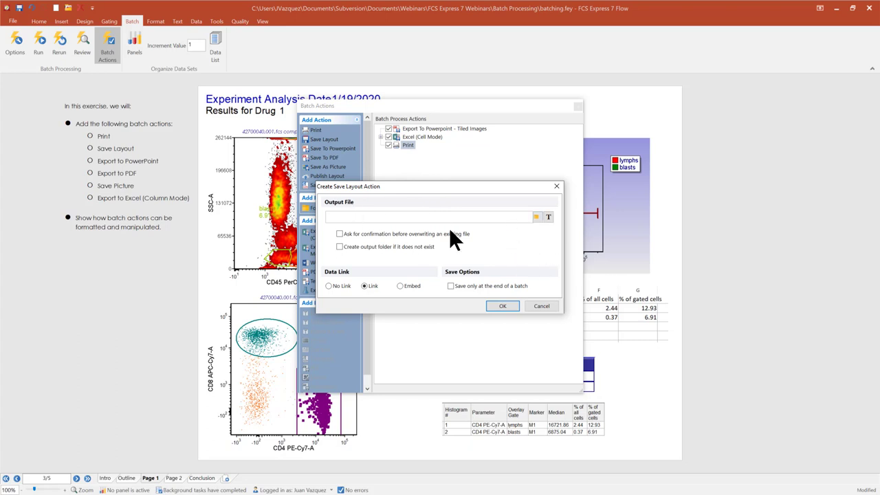
{"action": "left_click", "coordinate": [537, 217]}
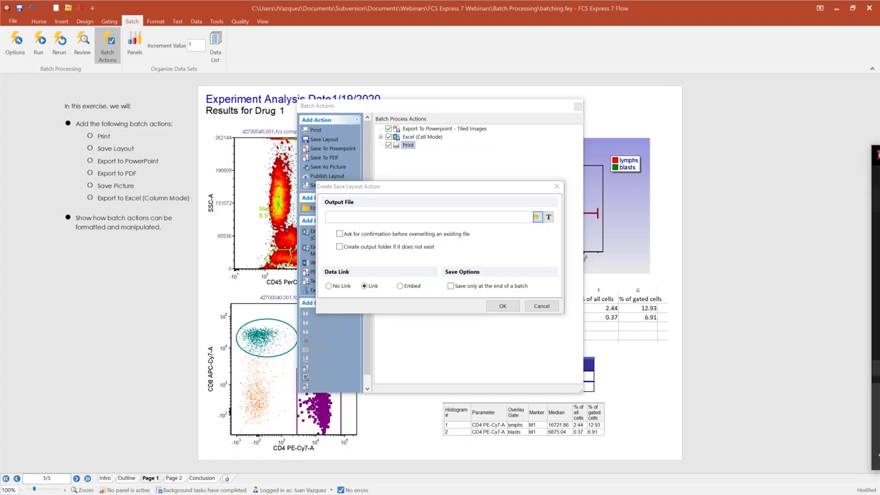
{"action": "left_click_drag", "start_coordinate": [751, 234], "coordinate": [510, 162]}
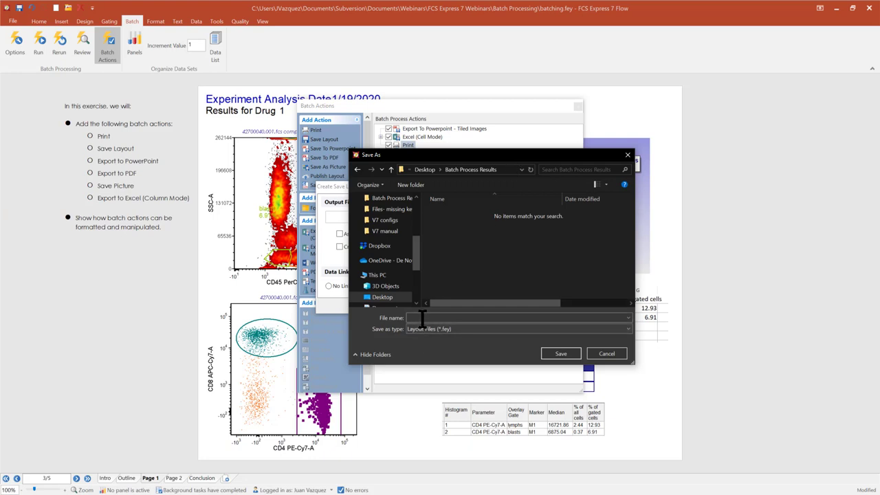
{"action": "type", "text": "analysis"}
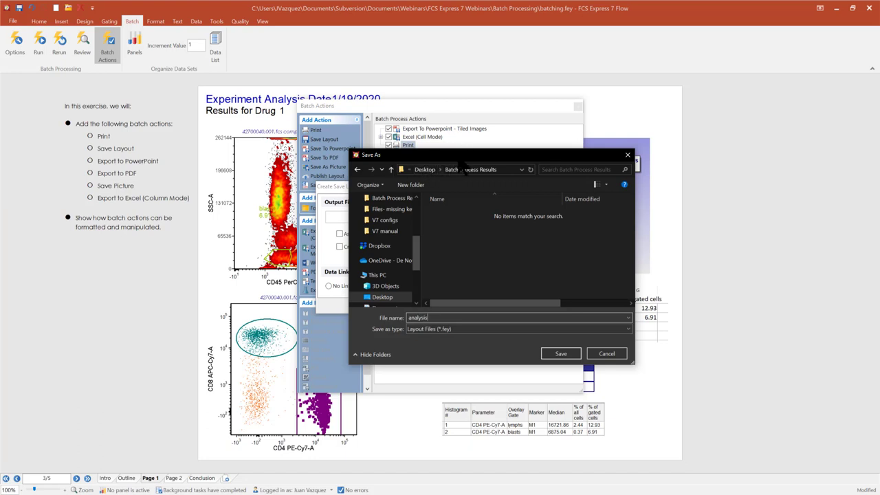
{"action": "left_click_drag", "start_coordinate": [456, 161], "coordinate": [444, 154]}
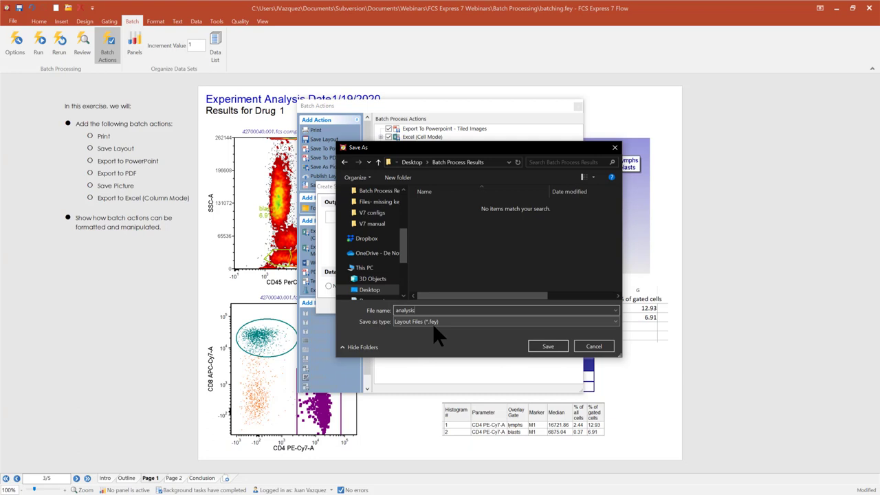
{"action": "left_click", "coordinate": [547, 347]}
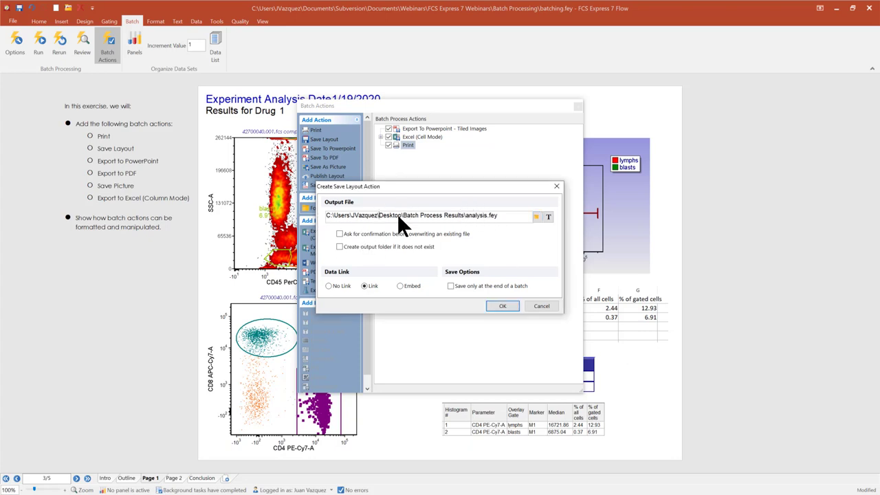
Step: Start inserting a Keyword token directly before analysis in the Save Layout output file name and show its keyword setting
{"action": "left_click", "coordinate": [424, 216]}
{"action": "left_click", "coordinate": [465, 216]}
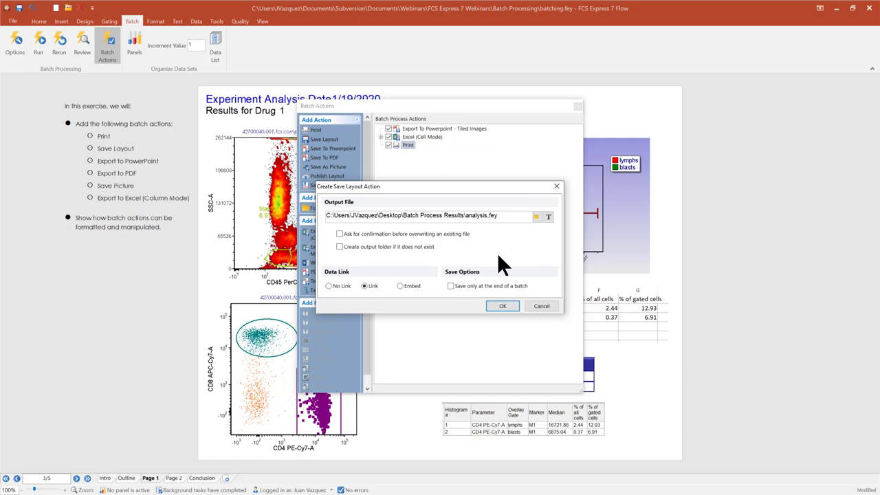
{"action": "left_click", "coordinate": [548, 216]}
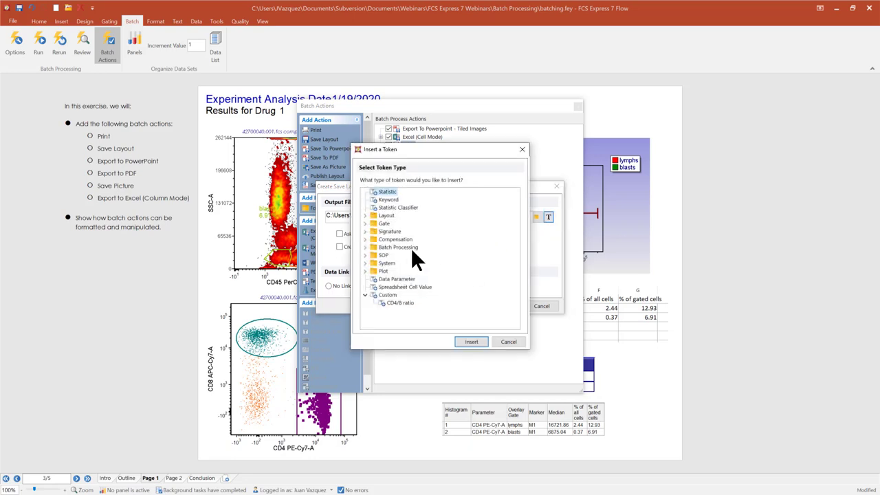
{"action": "left_click", "coordinate": [472, 339]}
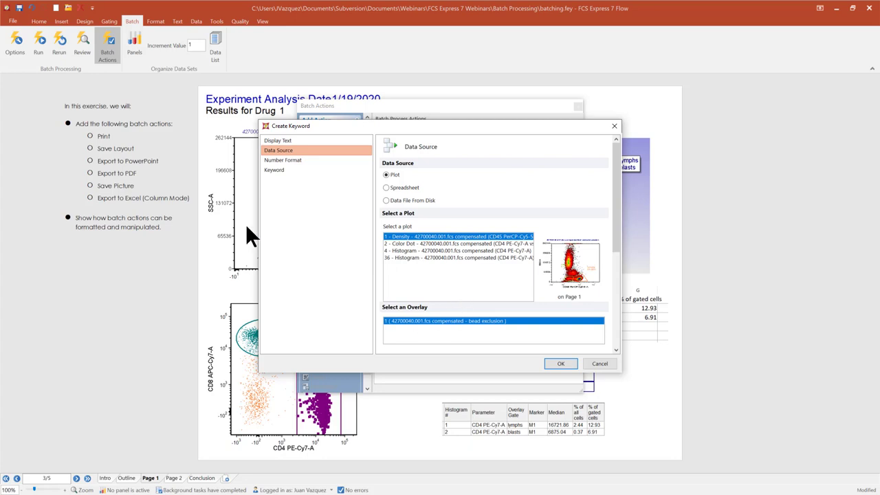
{"action": "left_click", "coordinate": [270, 170]}
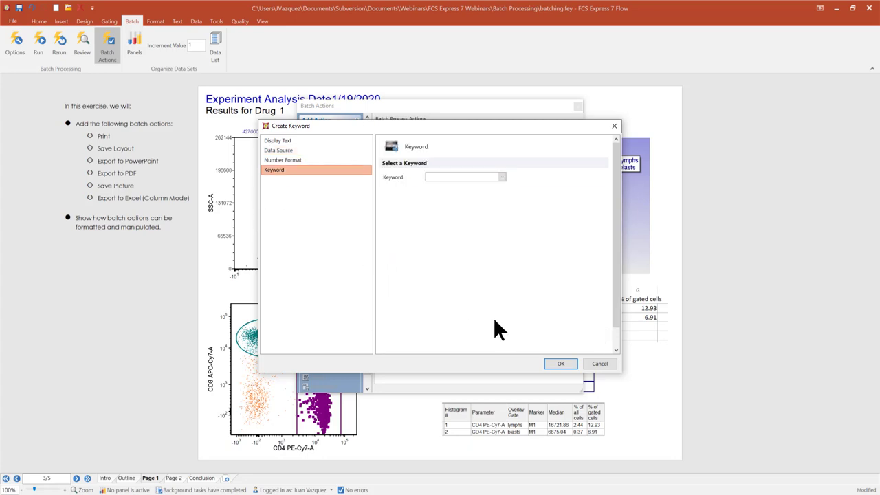
Step: Choose $SMNO, the specimen label, from the keyword list as the token's keyword
{"action": "left_click", "coordinate": [502, 177]}
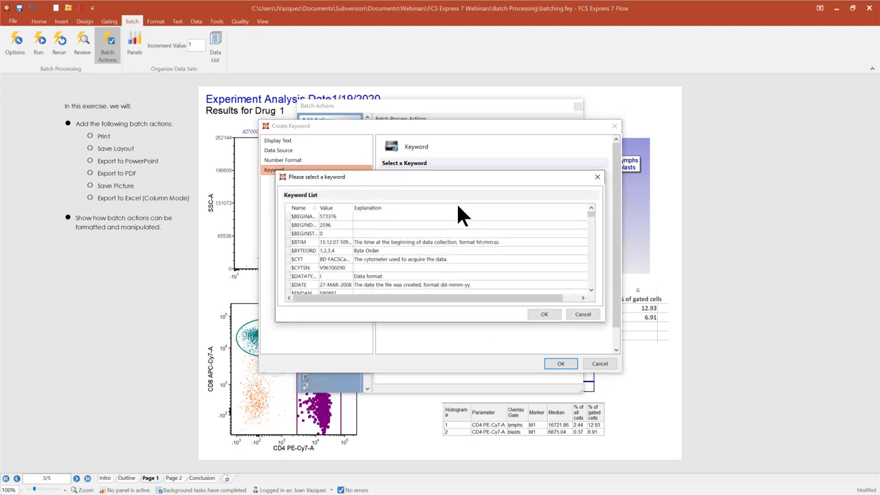
{"action": "left_click", "coordinate": [589, 288]}
{"action": "left_click", "coordinate": [589, 288]}
{"action": "left_click", "coordinate": [589, 288]}
{"action": "left_click", "coordinate": [590, 288]}
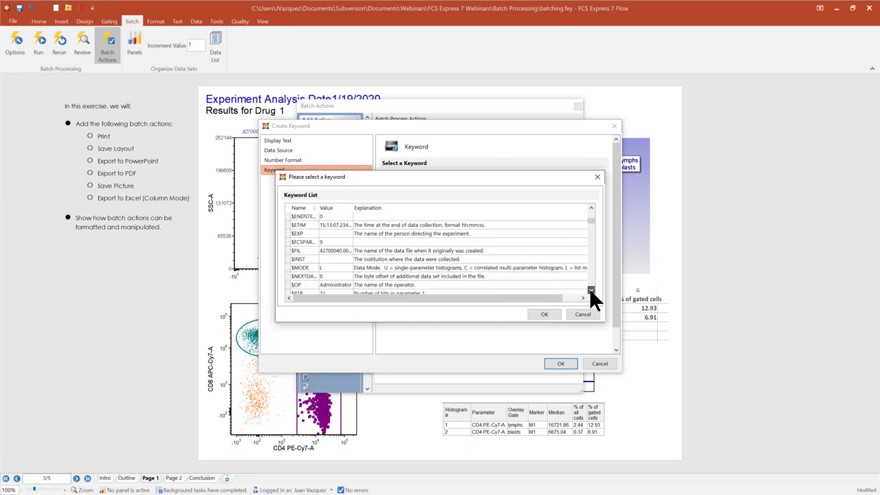
{"action": "left_click", "coordinate": [589, 288]}
{"action": "left_click", "coordinate": [589, 288]}
{"action": "left_click", "coordinate": [589, 288]}
{"action": "left_click", "coordinate": [589, 289]}
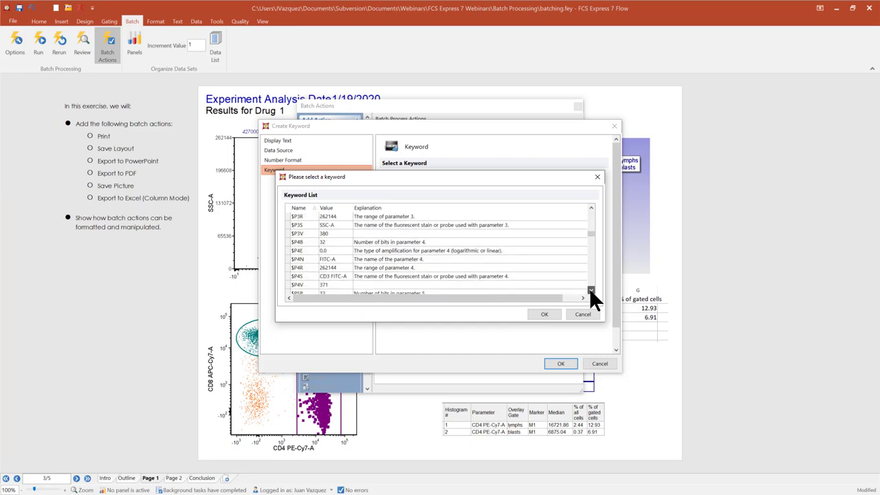
{"action": "left_click", "coordinate": [589, 288]}
{"action": "left_click", "coordinate": [589, 288]}
{"action": "left_click", "coordinate": [590, 288]}
{"action": "left_click", "coordinate": [589, 288]}
{"action": "left_click", "coordinate": [589, 288]}
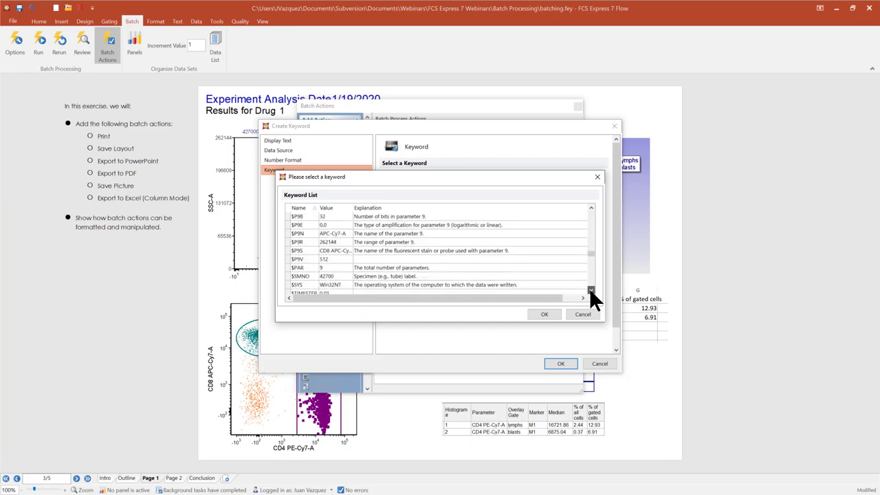
{"action": "left_click", "coordinate": [589, 288]}
{"action": "left_click", "coordinate": [589, 288]}
{"action": "left_click", "coordinate": [590, 288]}
{"action": "left_click", "coordinate": [590, 207]}
{"action": "left_click", "coordinate": [590, 207]}
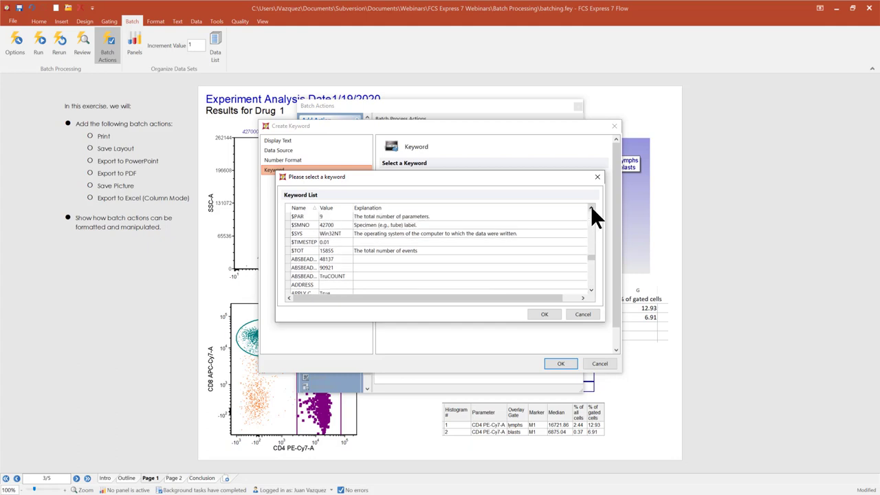
{"action": "left_click", "coordinate": [591, 207]}
{"action": "left_click", "coordinate": [591, 208]}
{"action": "left_click", "coordinate": [590, 208]}
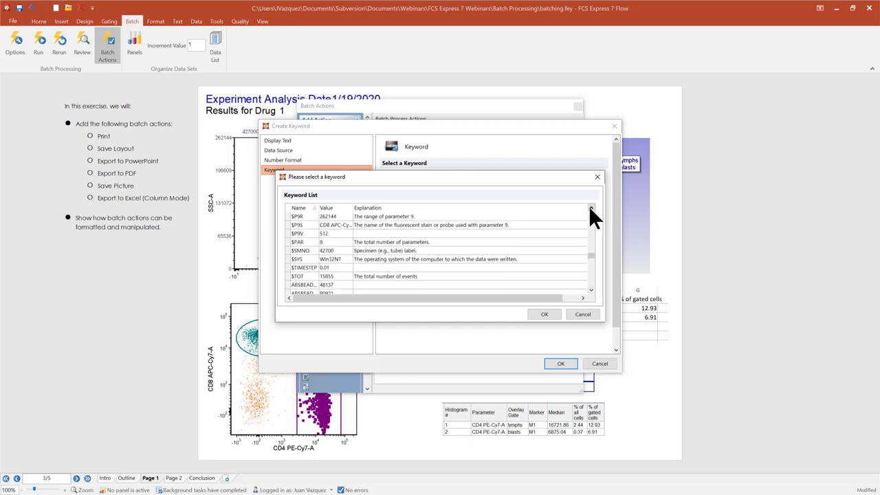
{"action": "left_click", "coordinate": [297, 251]}
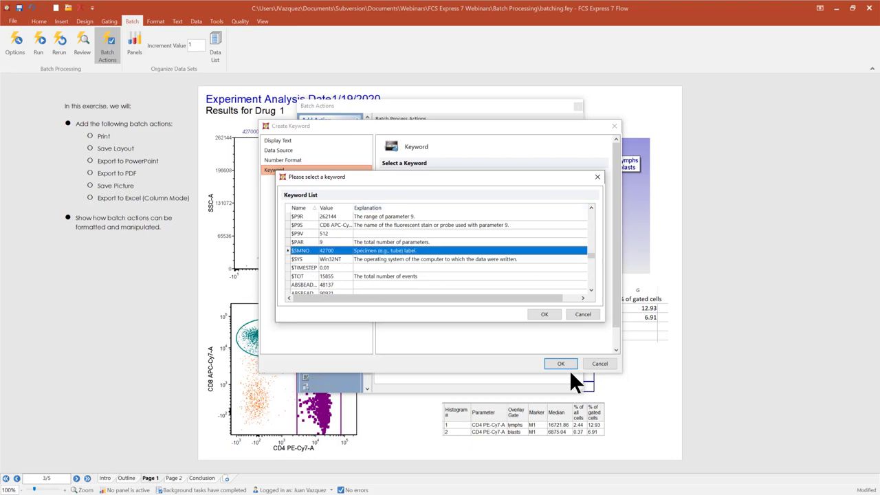
{"action": "left_click", "coordinate": [544, 314]}
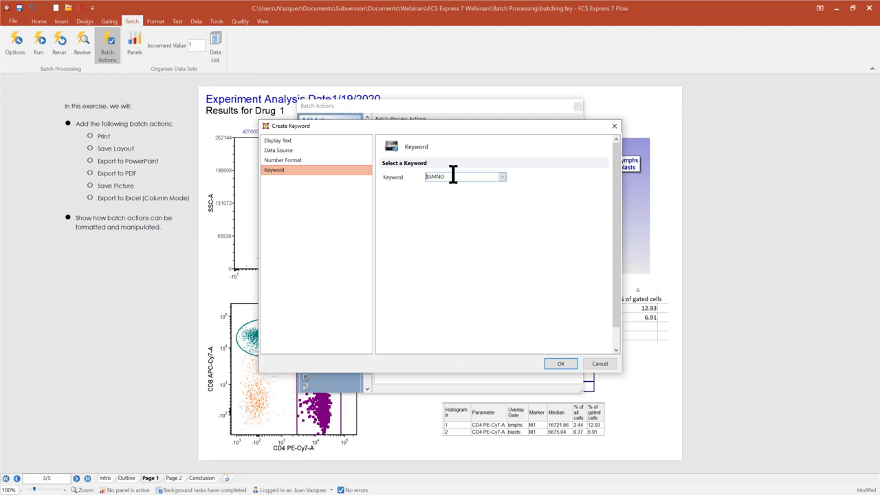
Step: Re-enter $SMNO as the keyword and insert the token into the output file name
{"action": "left_click_drag", "start_coordinate": [453, 177], "coordinate": [399, 180]}
{"action": "key", "text": "BackSpace"}
{"action": "type", "text": "$$"}
{"action": "type", "text": "MNO"}
{"action": "left_click", "coordinate": [562, 363]}
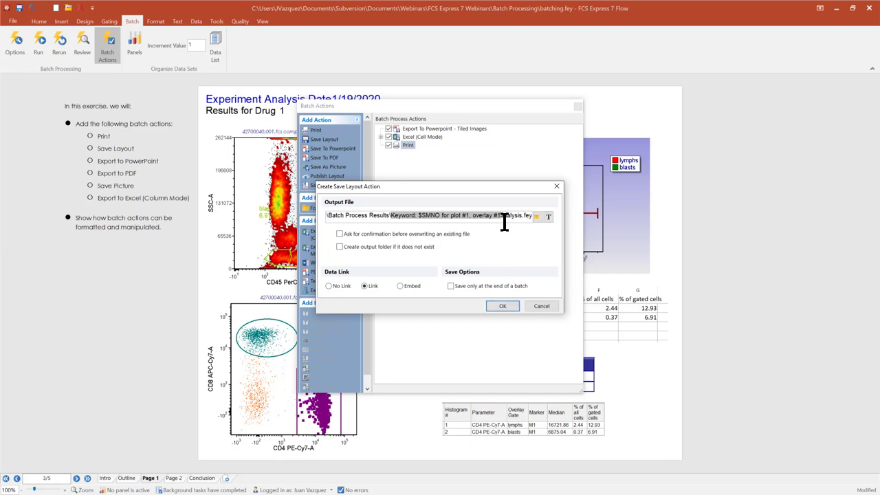
{"action": "key", "text": "BackSpace"}
{"action": "type", "text": "_"}
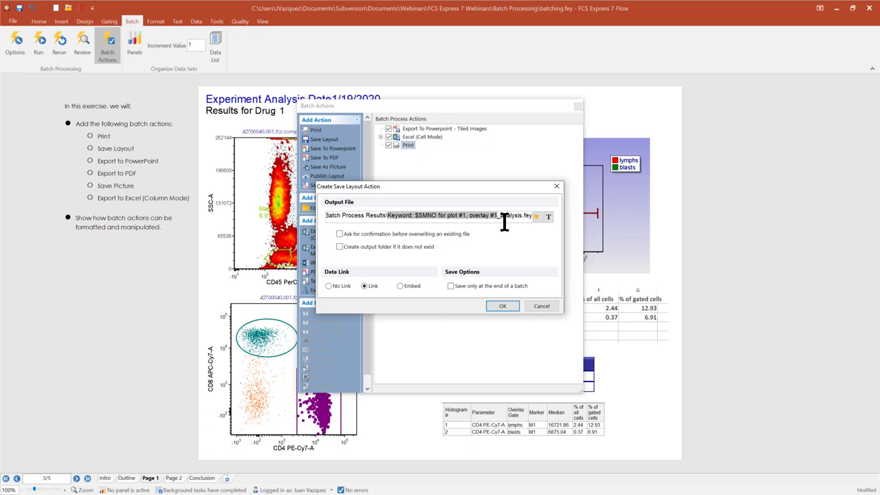
{"action": "key", "text": "BackSpace"}
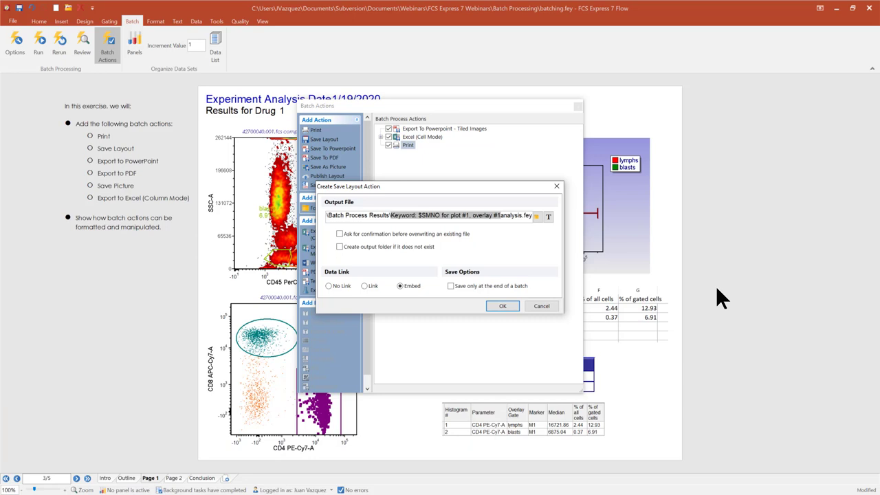
Step: Set the data link to Embed and add the Save Layout action to the batch process actions
{"action": "left_click", "coordinate": [502, 306]}
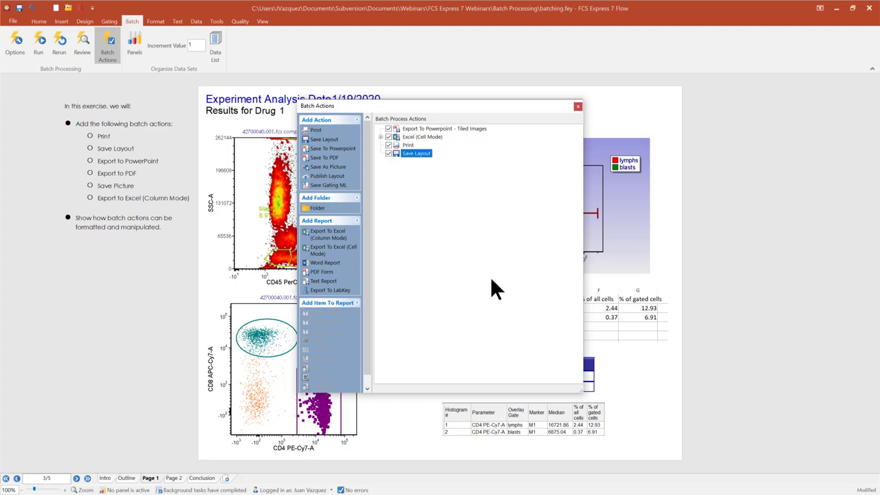
Step: Start an Export to PowerPoint action for the current page only that opens the presentation after saving
{"action": "double_click", "coordinate": [332, 149]}
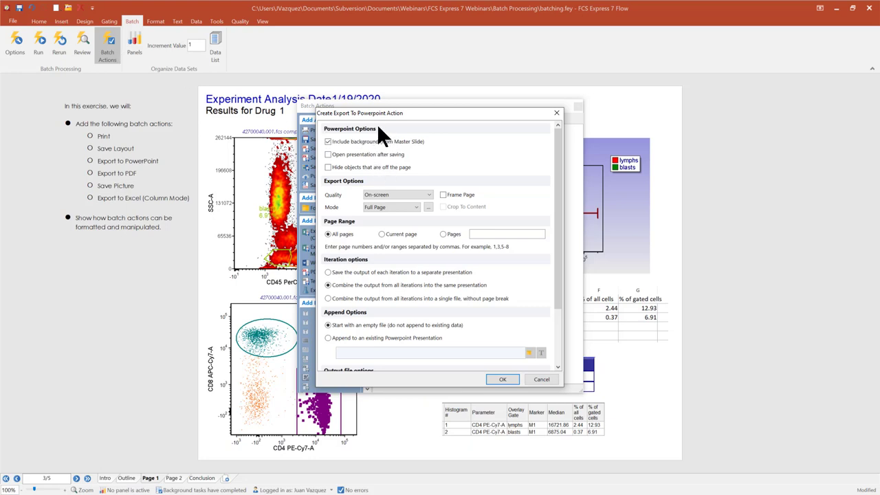
{"action": "left_click", "coordinate": [431, 190]}
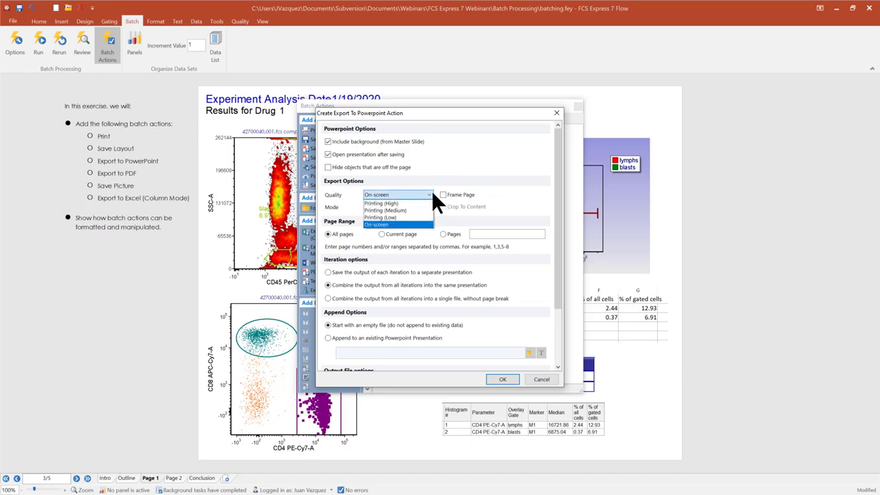
{"action": "left_click", "coordinate": [554, 289]}
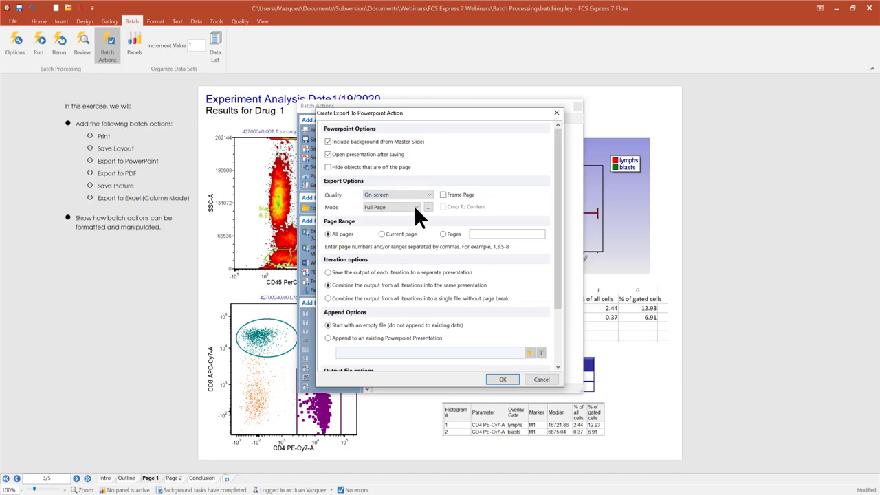
{"action": "left_click", "coordinate": [414, 207]}
{"action": "left_click", "coordinate": [543, 286]}
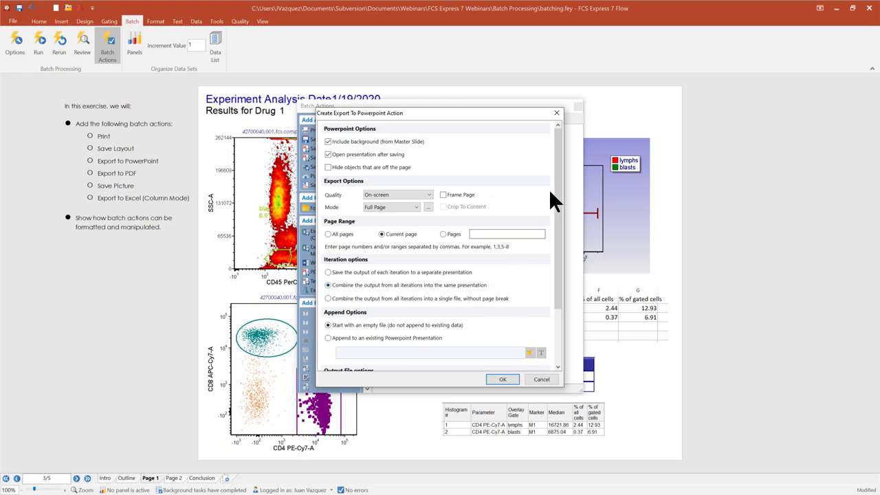
Step: Start the export with an empty file and save it as the new file my ppt in the Batch Process Results folder
{"action": "left_click_drag", "start_coordinate": [557, 178], "coordinate": [564, 260]}
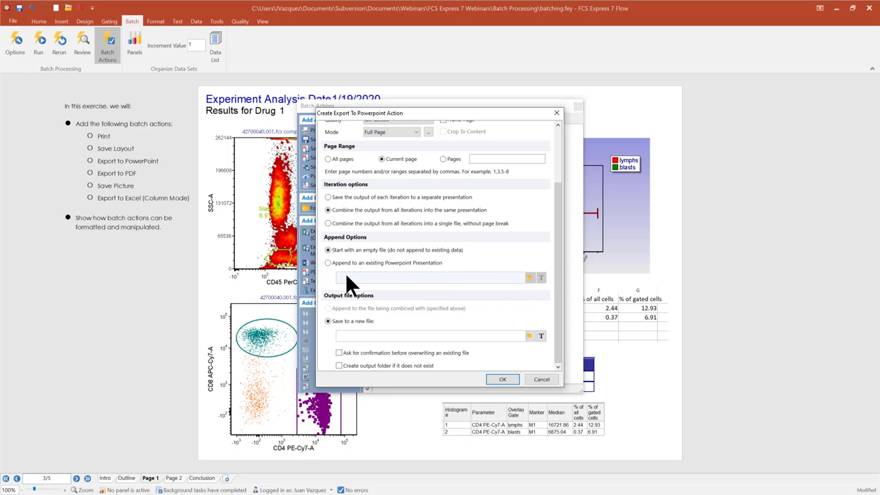
{"action": "left_click", "coordinate": [328, 263]}
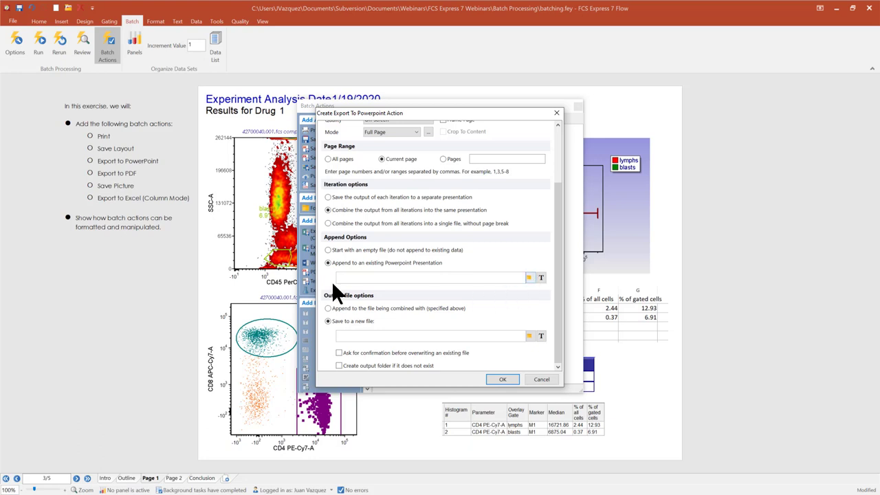
{"action": "left_click", "coordinate": [328, 250]}
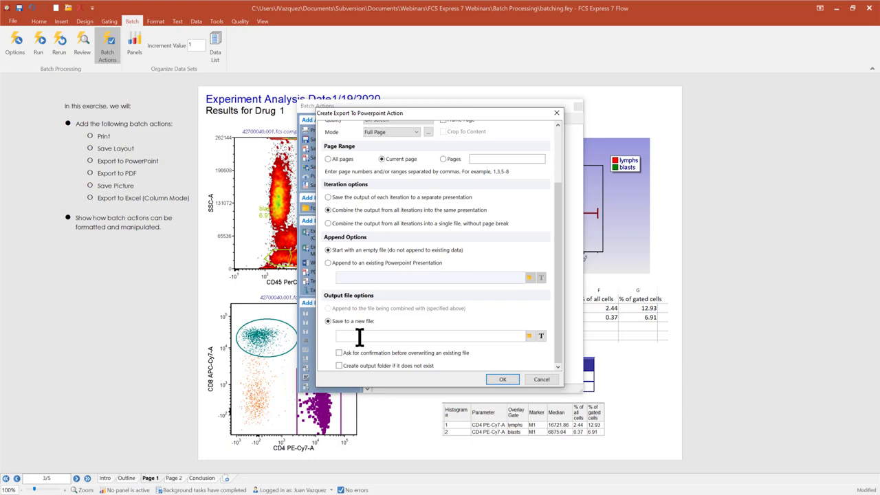
{"action": "left_click", "coordinate": [530, 335]}
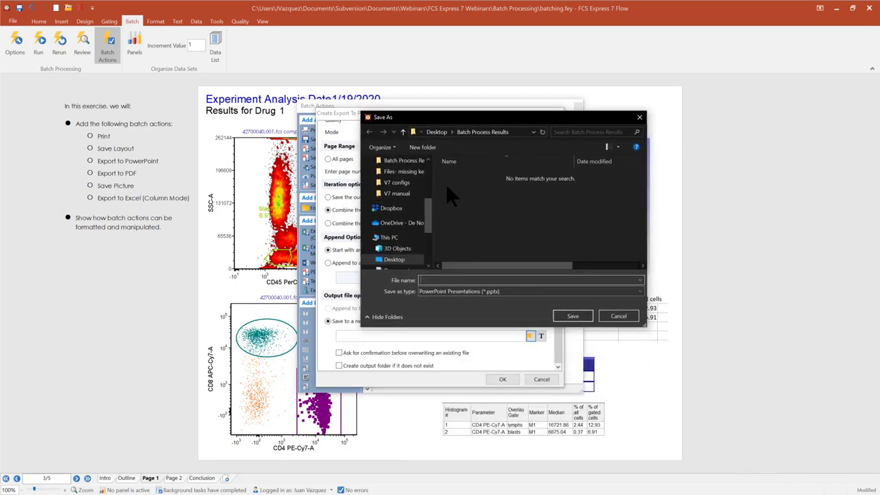
{"action": "type", "text": "my ppt"}
{"action": "left_click", "coordinate": [571, 316]}
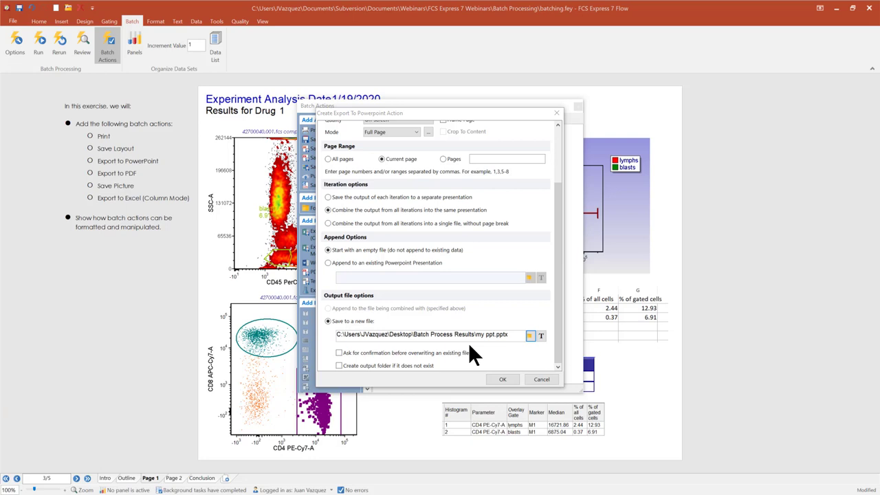
Step: Replace the user name in the PowerPoint output path with the Current Windows User system token
{"action": "double_click", "coordinate": [369, 335]}
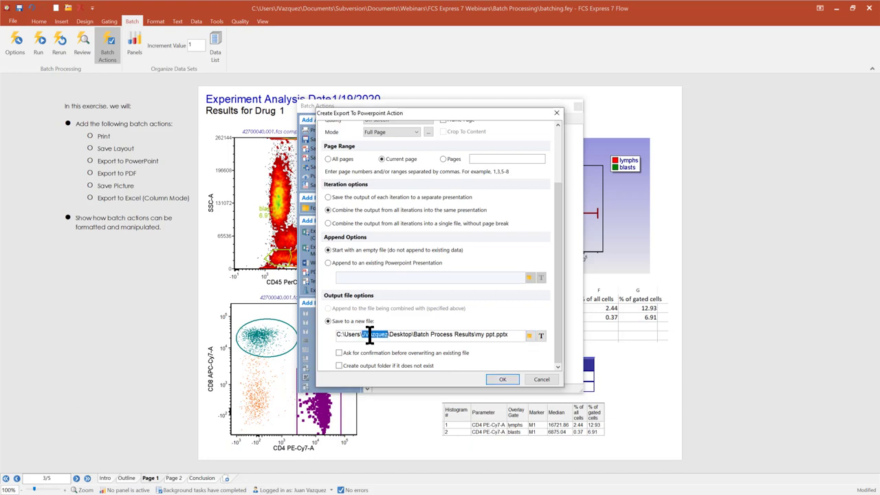
{"action": "left_click", "coordinate": [539, 335]}
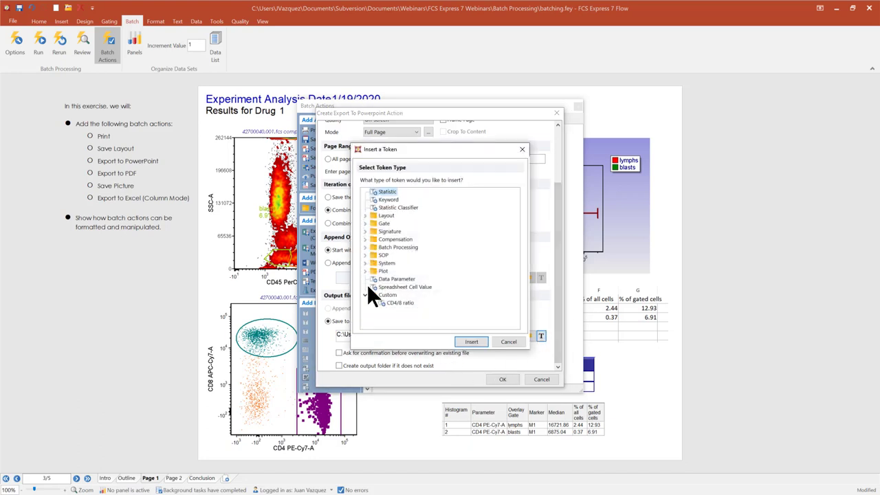
{"action": "double_click", "coordinate": [372, 262]}
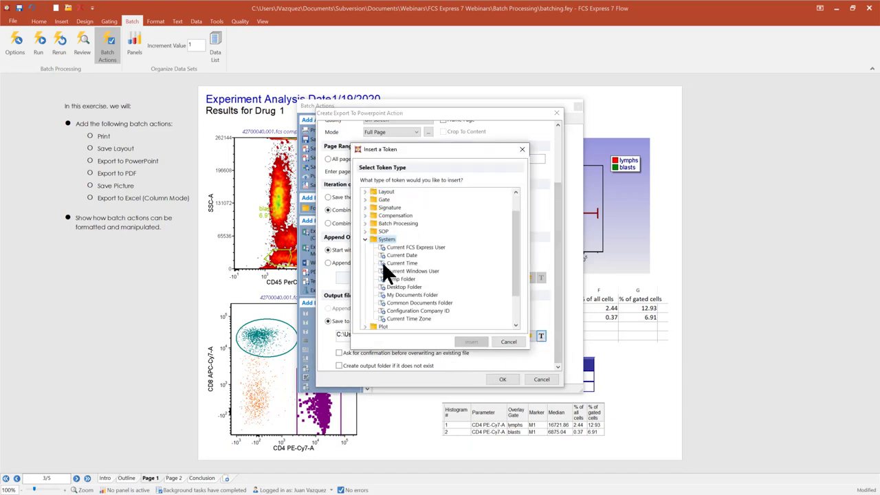
{"action": "left_click", "coordinate": [432, 271]}
{"action": "left_click", "coordinate": [471, 342]}
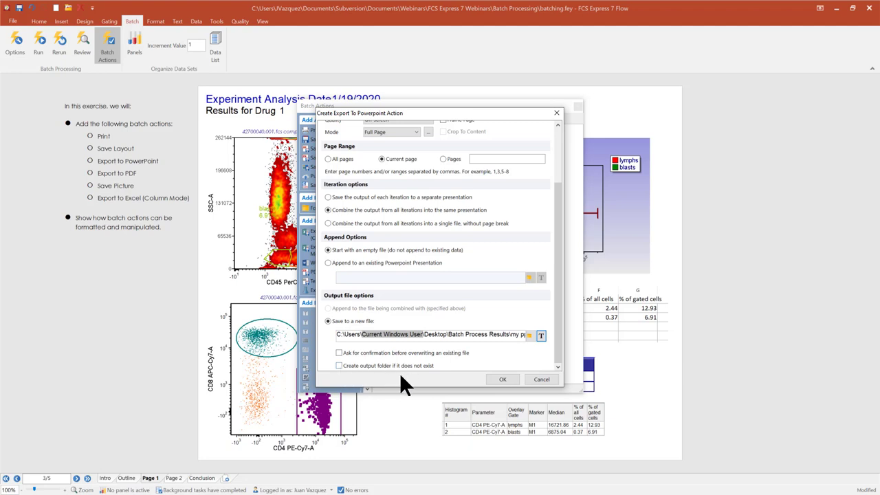
Step: Have the output folder created if it does not exist and add the PowerPoint export to the batch process actions
{"action": "left_click", "coordinate": [338, 365]}
{"action": "left_click_drag", "start_coordinate": [448, 334], "coordinate": [510, 334]}
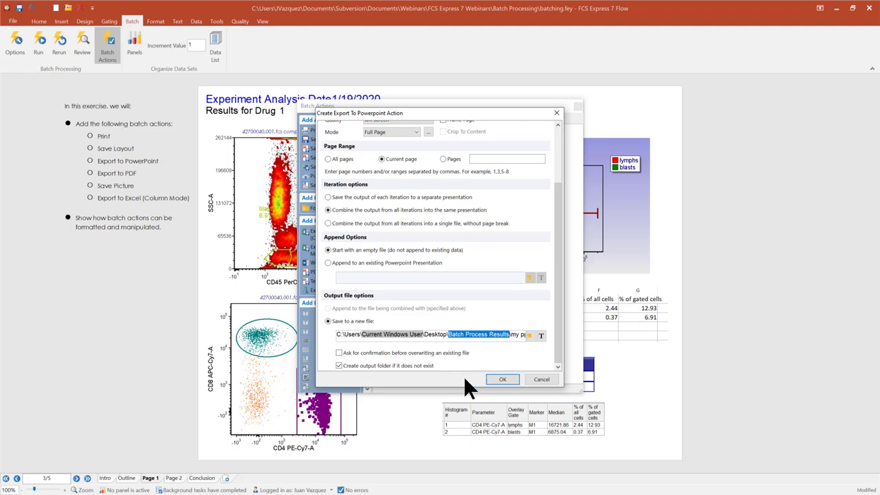
{"action": "left_click", "coordinate": [509, 379]}
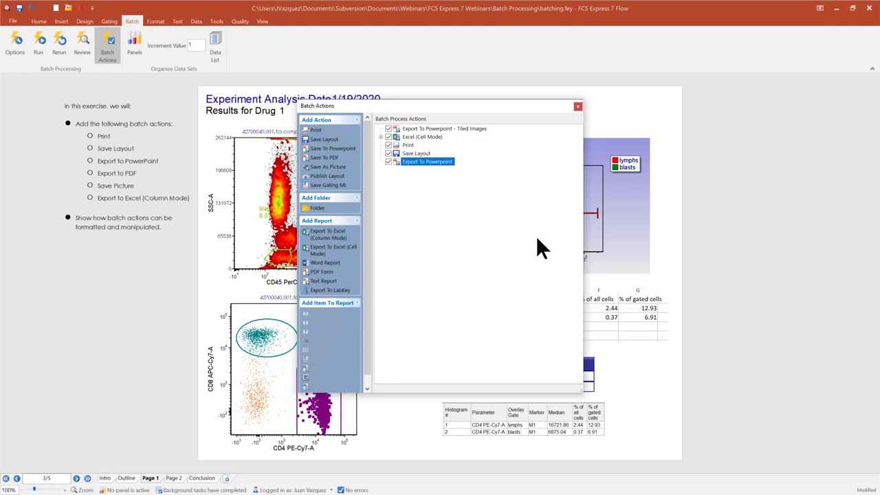
Step: Start an Export to PDF action for the current page only that saves to the new file anlaysis in the Batch Process Results folder
{"action": "left_click", "coordinate": [328, 157]}
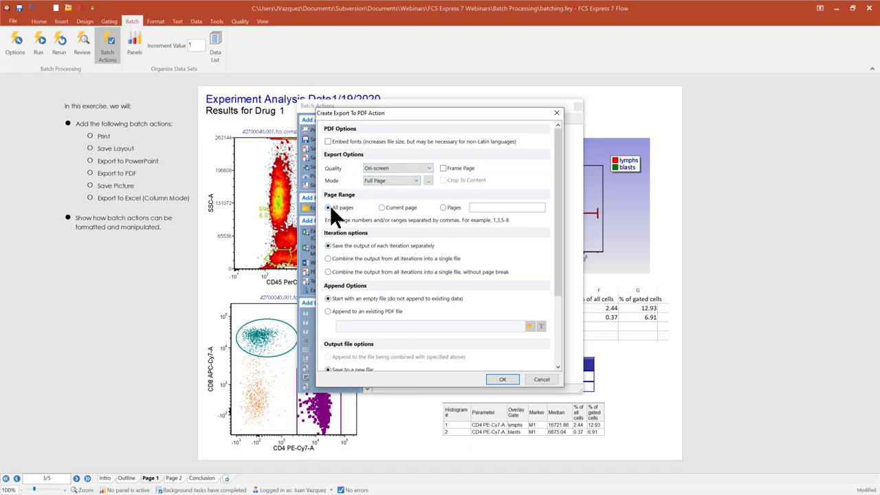
{"action": "left_click", "coordinate": [382, 207]}
{"action": "left_click_drag", "start_coordinate": [556, 283], "coordinate": [559, 342]}
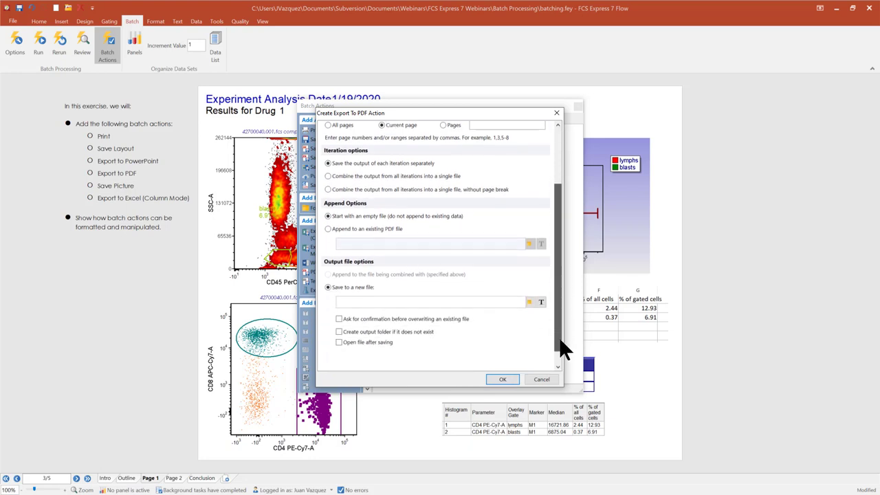
{"action": "left_click", "coordinate": [530, 302]}
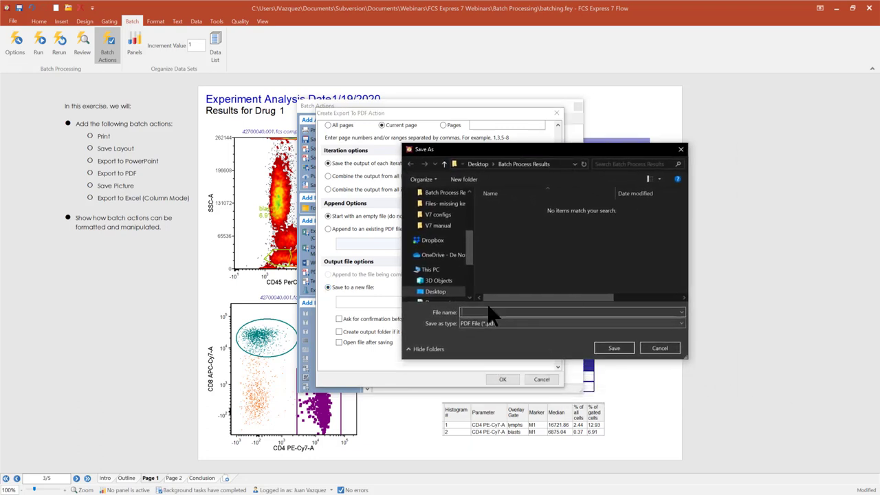
{"action": "type", "text": "anlaysis"}
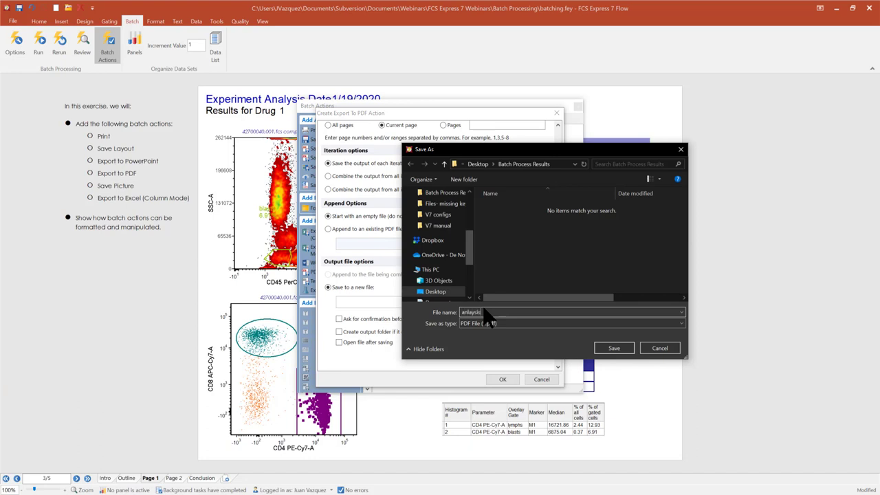
{"action": "key", "text": "Return"}
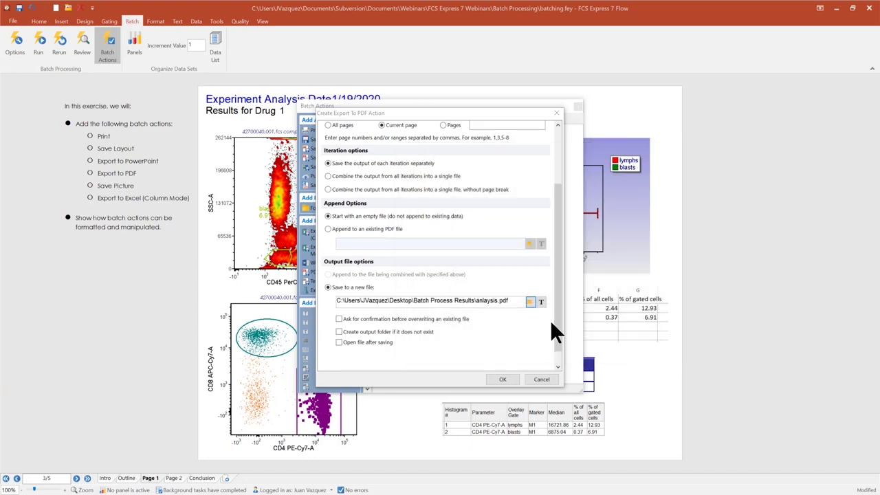
Step: Insert the $SMNO keyword token before the PDF file name and add the export with creation of a missing output folder enabled
{"action": "left_click", "coordinate": [475, 300]}
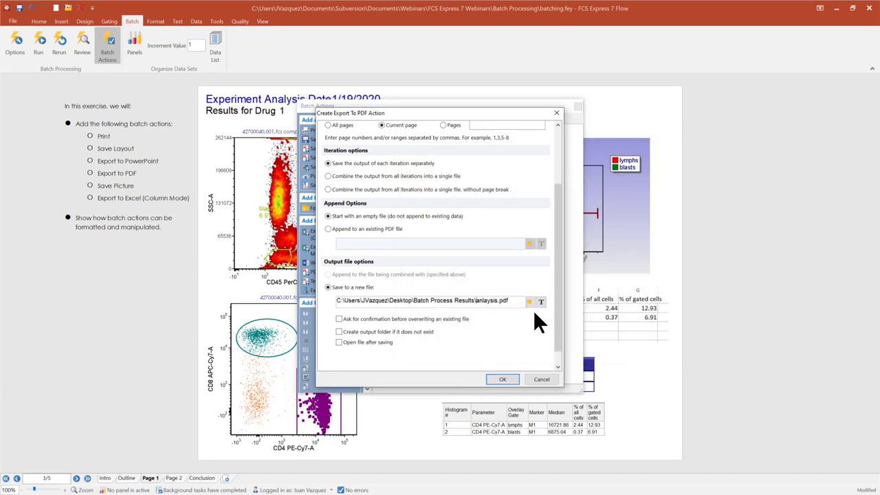
{"action": "left_click", "coordinate": [541, 301]}
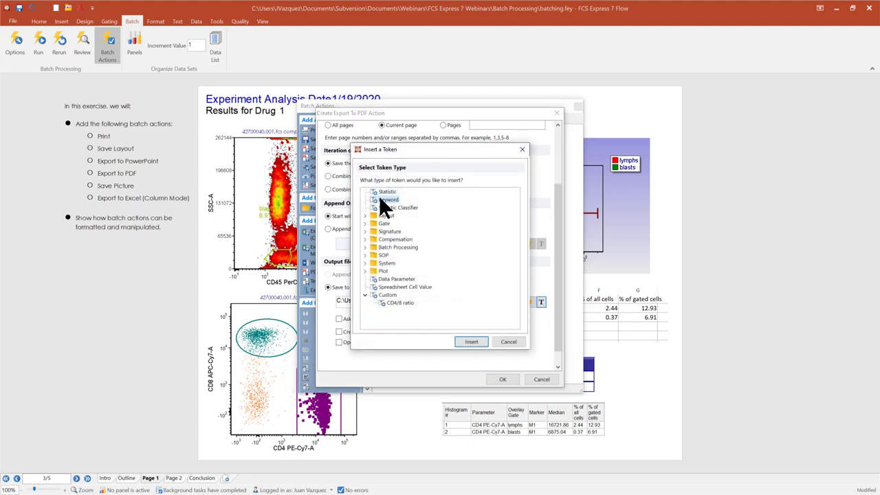
{"action": "left_click", "coordinate": [470, 342]}
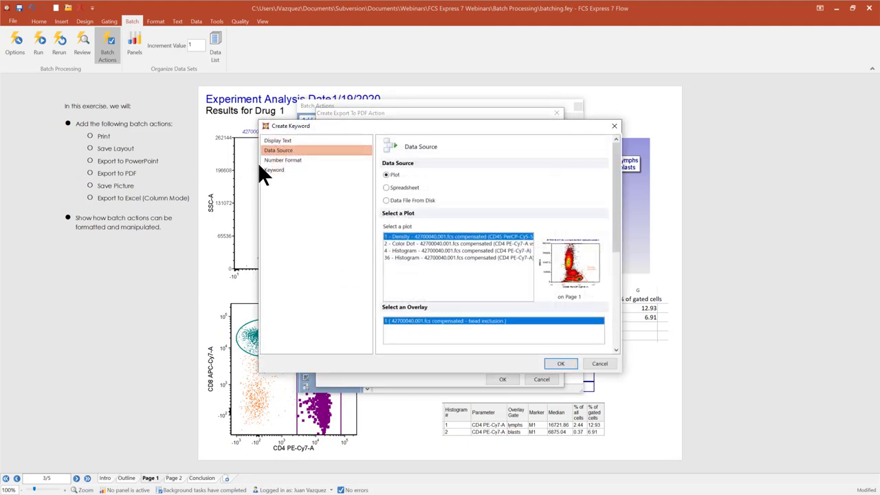
{"action": "left_click", "coordinate": [265, 172]}
{"action": "left_click", "coordinate": [454, 176]}
{"action": "type", "text": "$"}
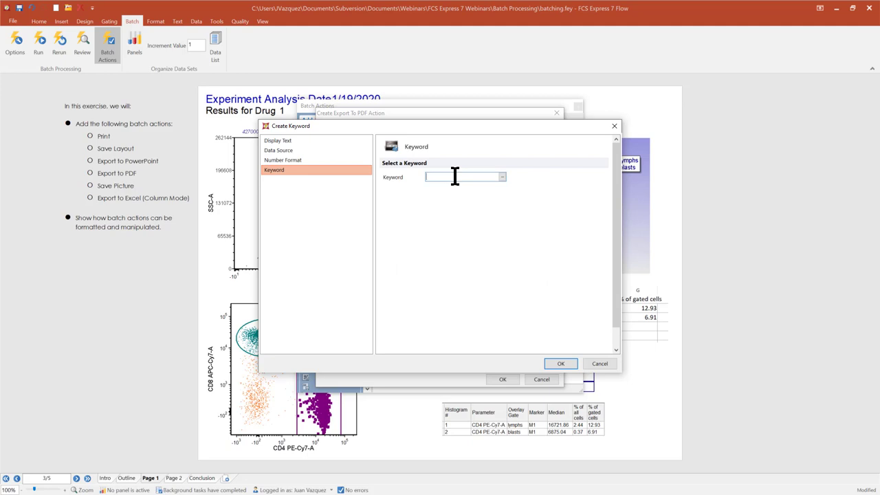
{"action": "type", "text": "SMNO"}
{"action": "key", "text": "Return"}
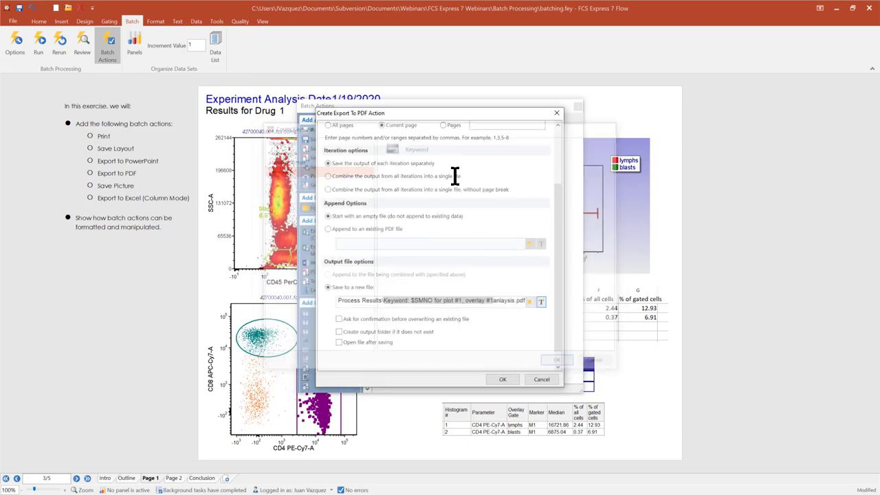
{"action": "left_click", "coordinate": [340, 332]}
{"action": "left_click", "coordinate": [510, 375]}
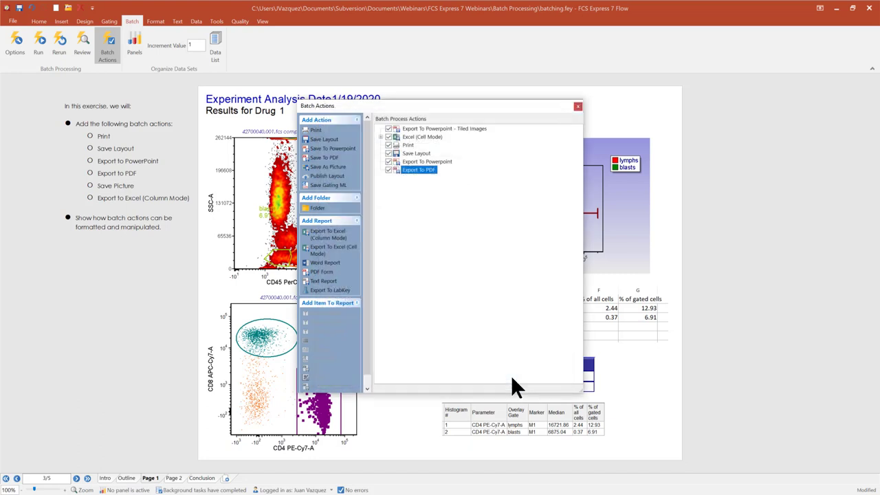
Step: Start a Save As Picture action and choose plot 4, the CD4 PE-Cy7-A histogram on Page 1, as the picture source
{"action": "left_click", "coordinate": [343, 169]}
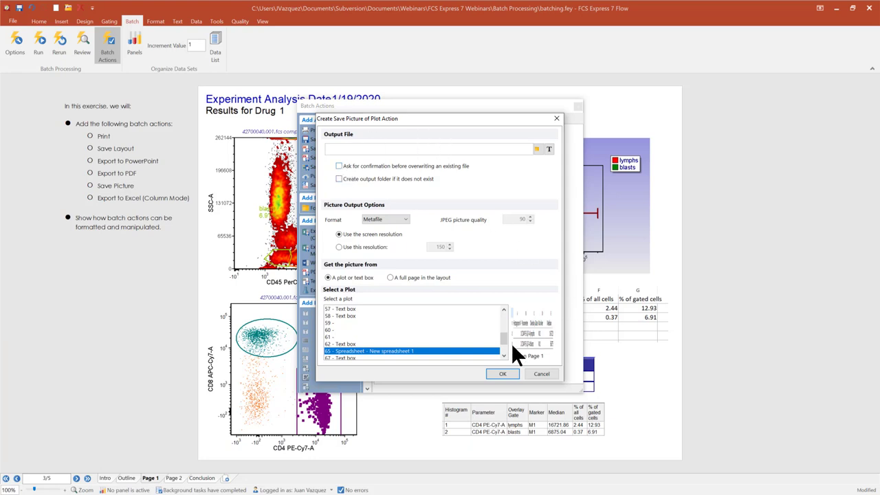
{"action": "left_click", "coordinate": [346, 311]}
{"action": "left_click", "coordinate": [343, 330]}
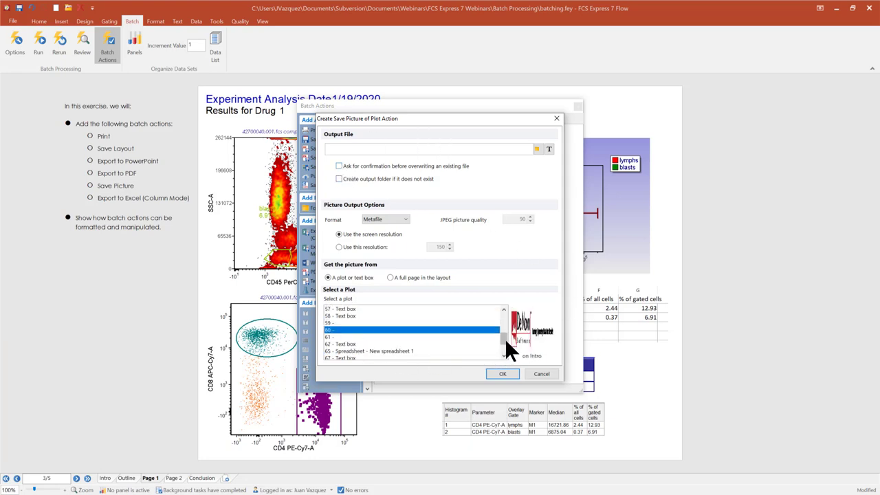
{"action": "left_click_drag", "start_coordinate": [505, 338], "coordinate": [507, 323]}
{"action": "left_click", "coordinate": [374, 310]}
{"action": "left_click", "coordinate": [376, 314]}
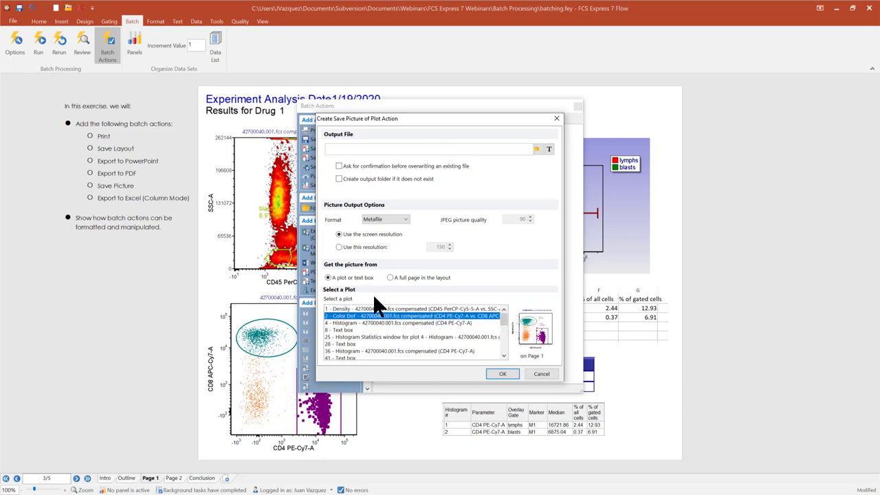
{"action": "left_click", "coordinate": [380, 307]}
{"action": "left_click", "coordinate": [383, 321]}
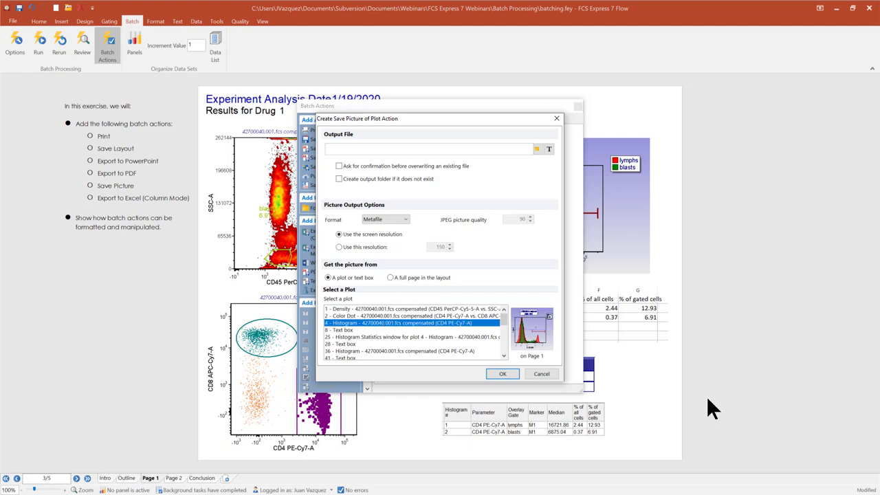
Step: Try full layout pages such as Page 1 and Page 2 as the picture source, and return to the plot 4 histogram
{"action": "left_click", "coordinate": [391, 278]}
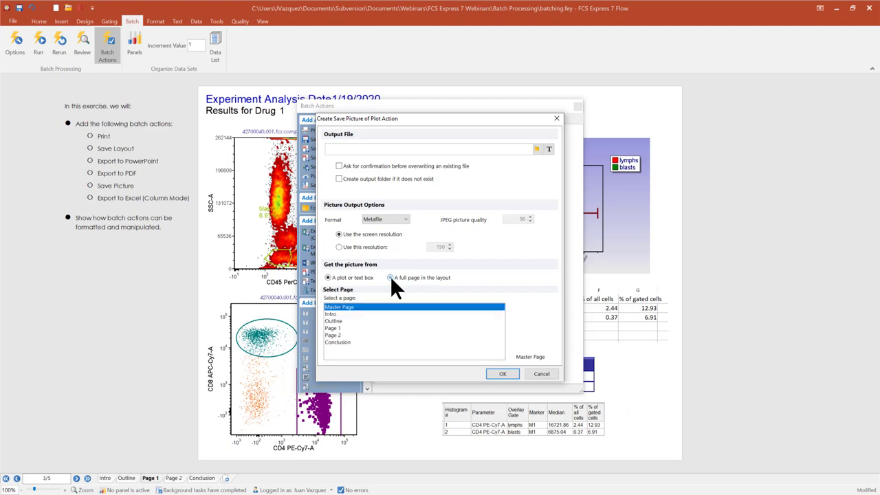
{"action": "left_click", "coordinate": [329, 315]}
{"action": "left_click", "coordinate": [334, 321]}
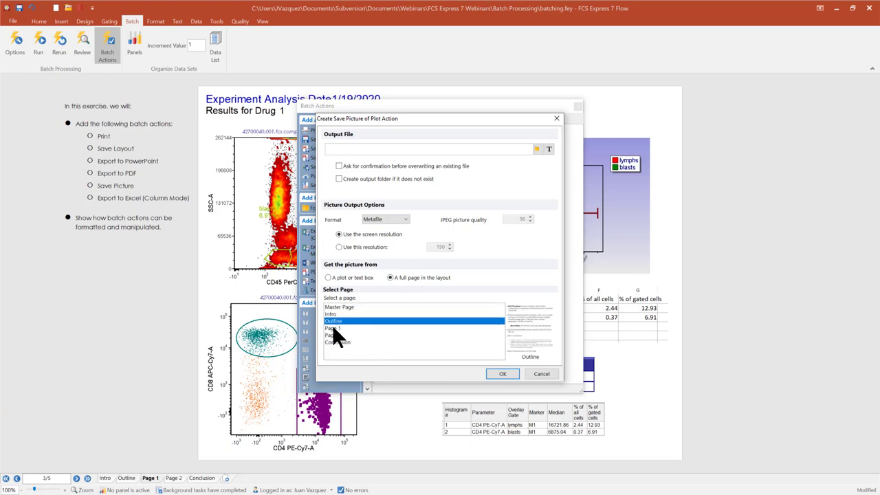
{"action": "left_click", "coordinate": [333, 328]}
{"action": "left_click", "coordinate": [331, 335]}
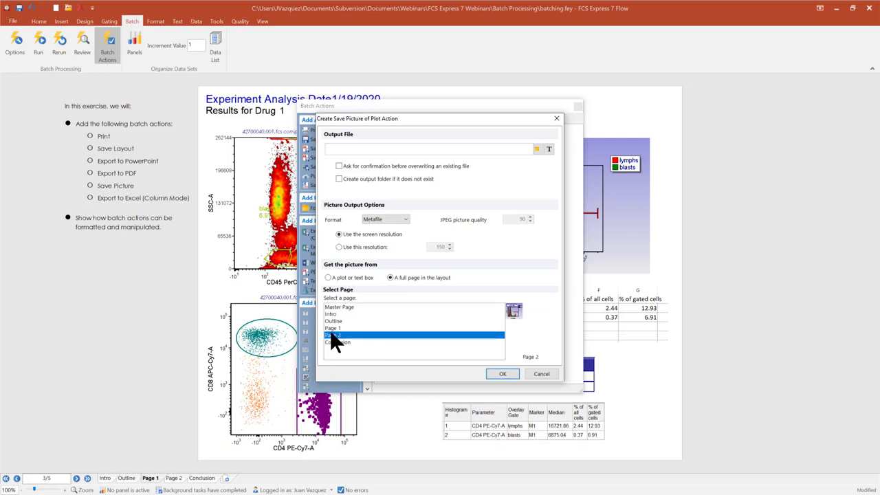
{"action": "left_click", "coordinate": [333, 328]}
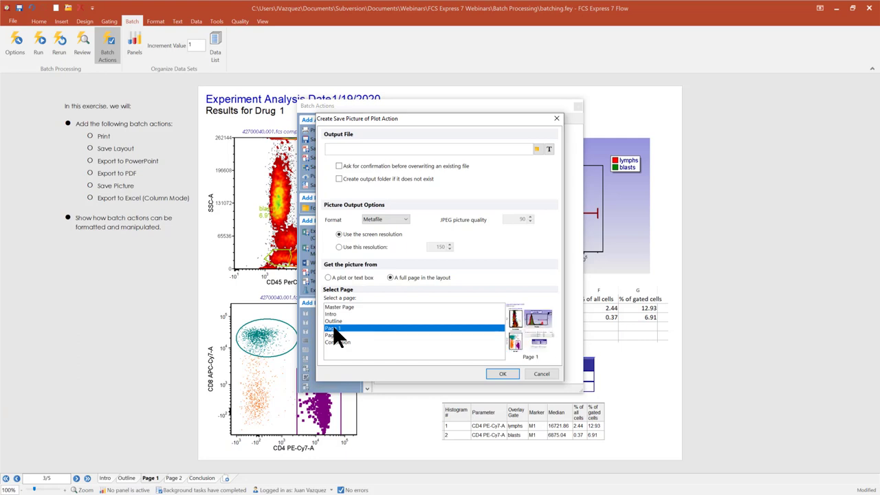
{"action": "left_click", "coordinate": [342, 278]}
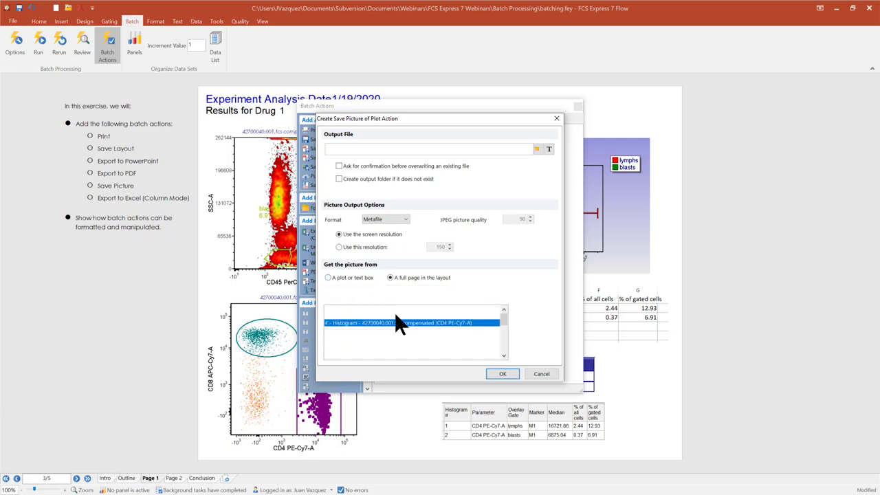
{"action": "left_click", "coordinate": [366, 322]}
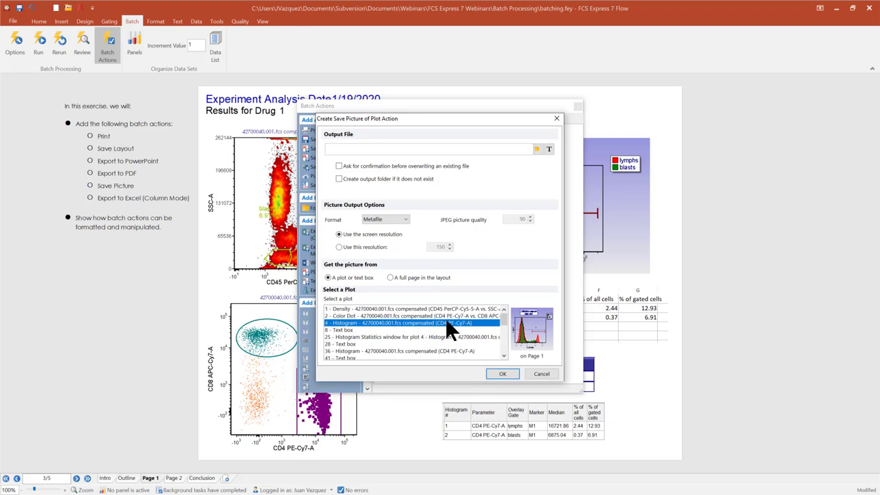
Step: Set the picture output to a TIFF file named image in the Batch Process Results folder
{"action": "left_click", "coordinate": [537, 149]}
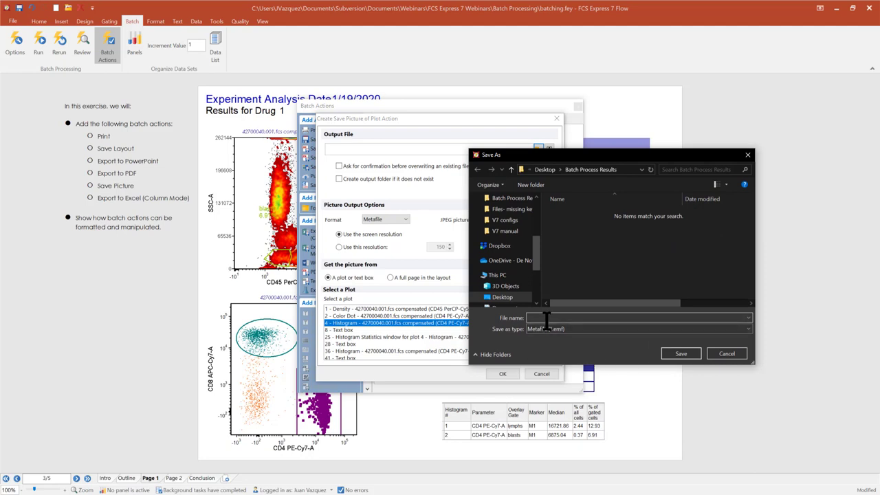
{"action": "type", "text": "image"}
{"action": "left_click", "coordinate": [560, 328]}
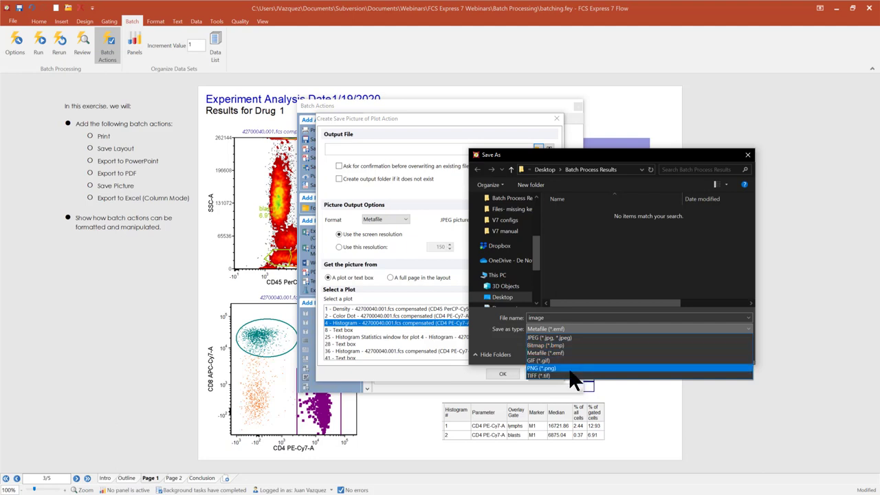
{"action": "left_click", "coordinate": [550, 375]}
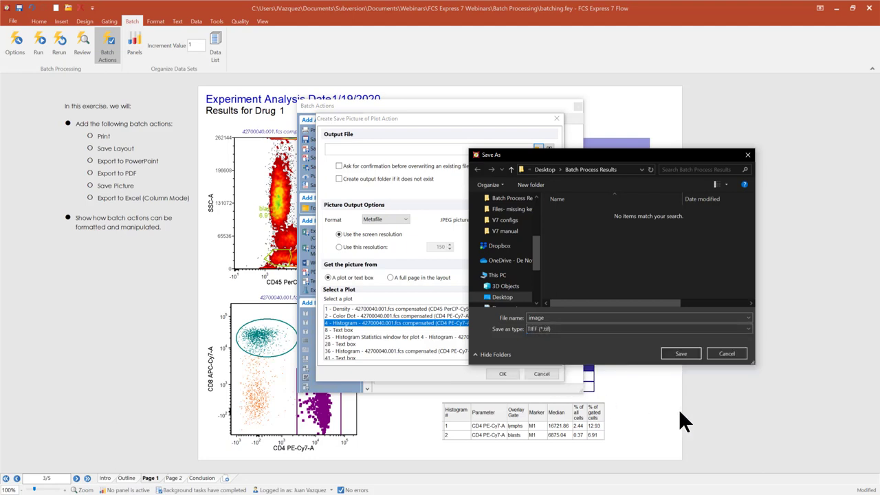
{"action": "left_click", "coordinate": [684, 354]}
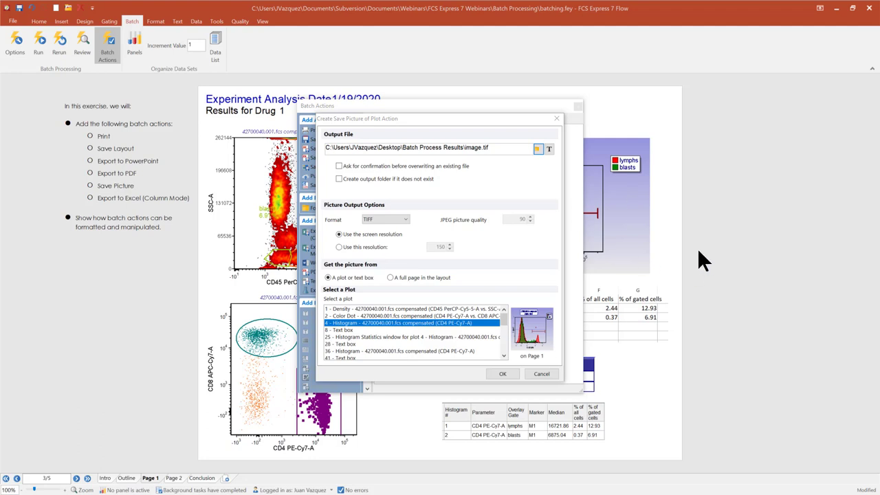
Step: Switch the picture output from screen resolution to a custom resolution of 750
{"action": "left_click", "coordinate": [339, 246]}
{"action": "double_click", "coordinate": [440, 246]}
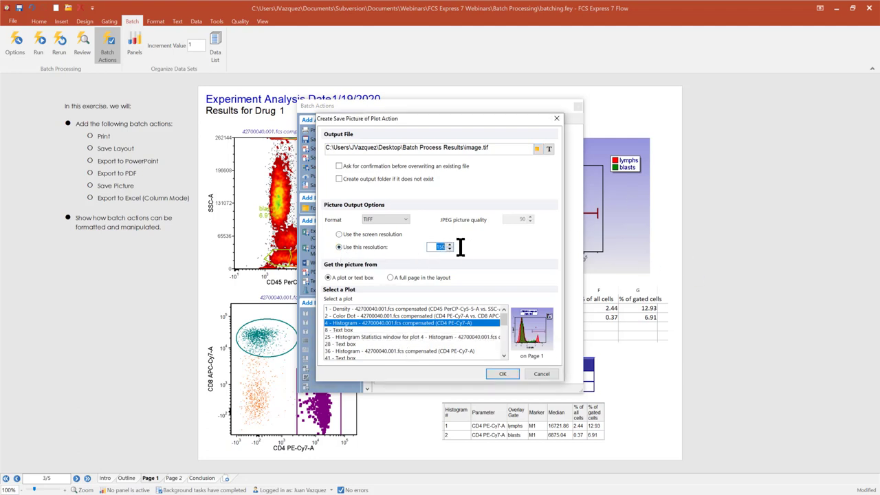
{"action": "type", "text": "750"}
Step: Insert the $SMNO keyword token before the picture file name and add the action with creation of a missing output folder enabled
{"action": "left_click", "coordinate": [465, 147]}
{"action": "left_click", "coordinate": [549, 149]}
{"action": "double_click", "coordinate": [388, 200]}
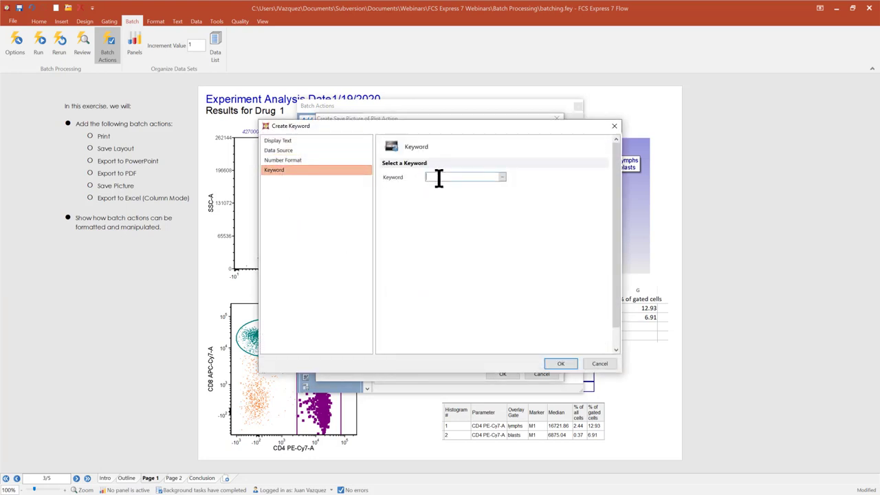
{"action": "type", "text": "$SMNO"}
{"action": "left_click", "coordinate": [563, 363]}
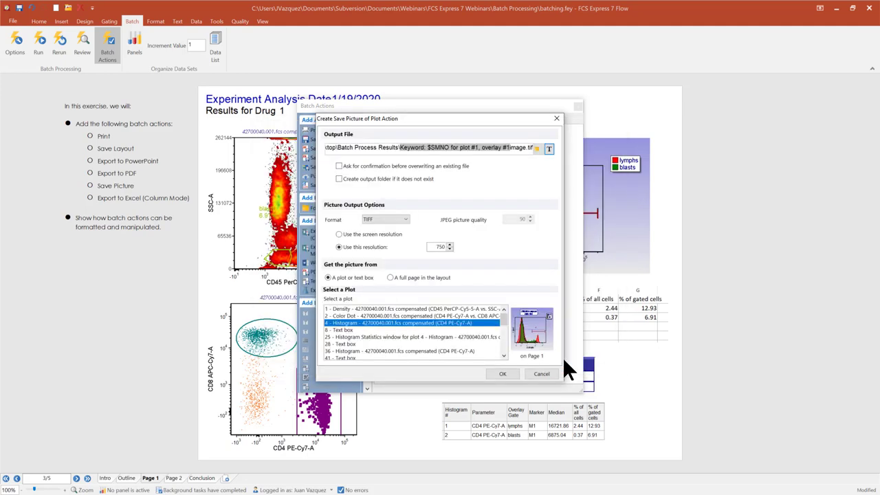
{"action": "left_click", "coordinate": [339, 179]}
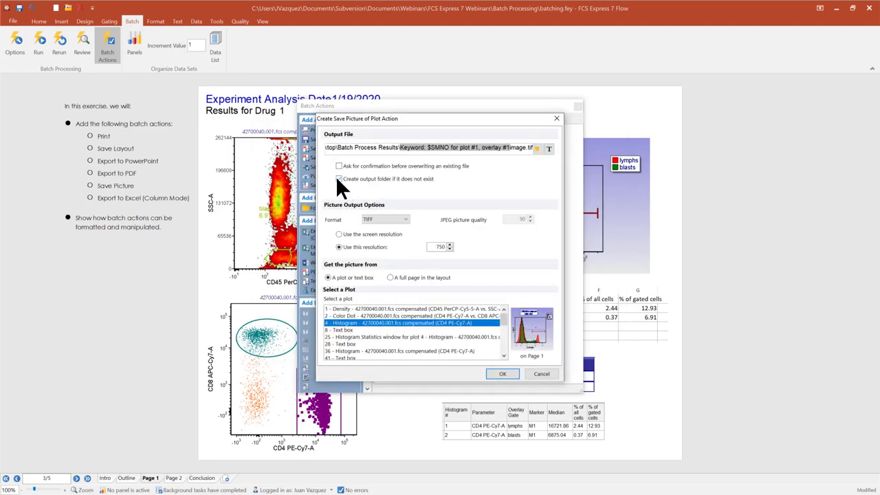
{"action": "left_click", "coordinate": [502, 374]}
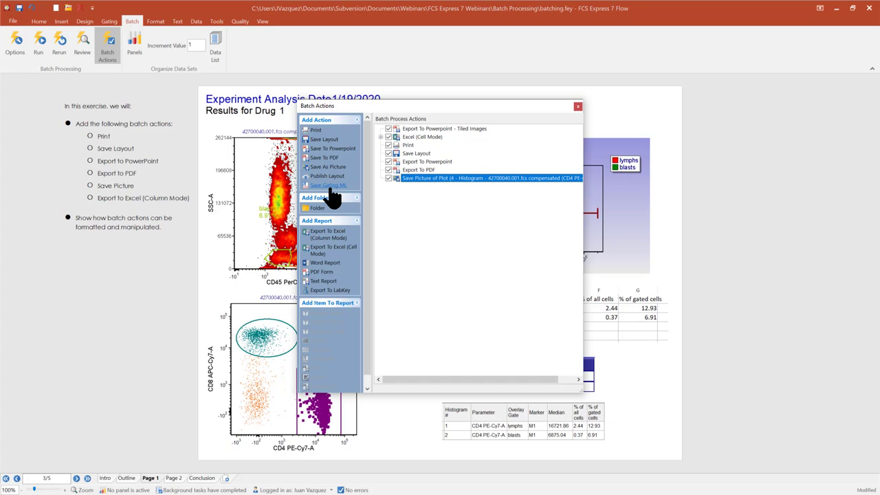
Step: Open the options of a Save Gating ML action and cancel without adding it
{"action": "left_click", "coordinate": [329, 188]}
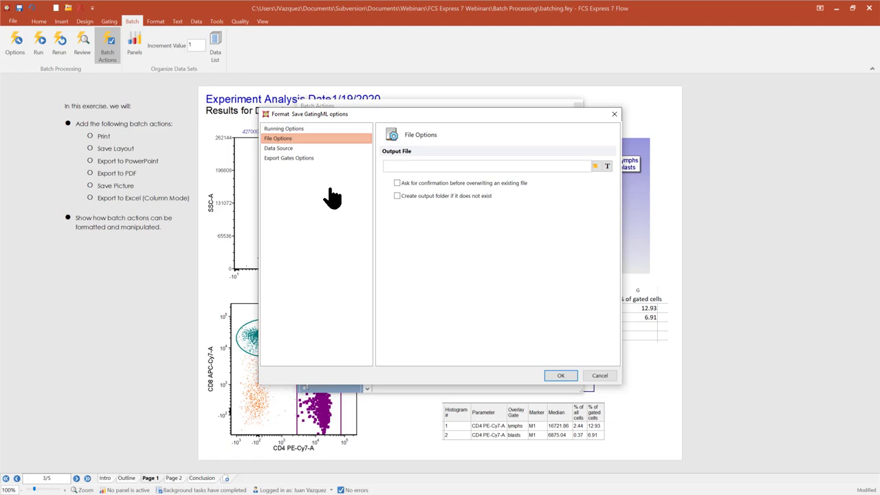
{"action": "left_click", "coordinate": [599, 376]}
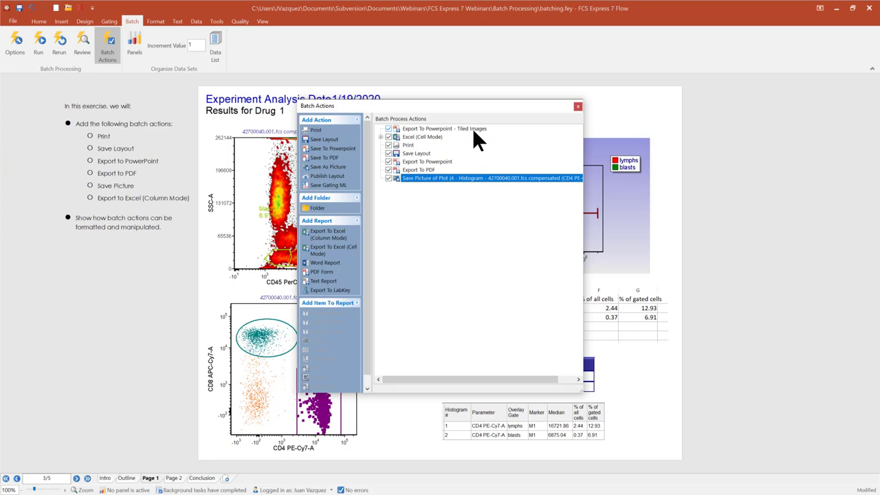
Step: Show Page 2 with the Batch Actions window moved clear of its histogram, and select the Export To Powerpoint - Tiled Images action
{"action": "left_click", "coordinate": [173, 478]}
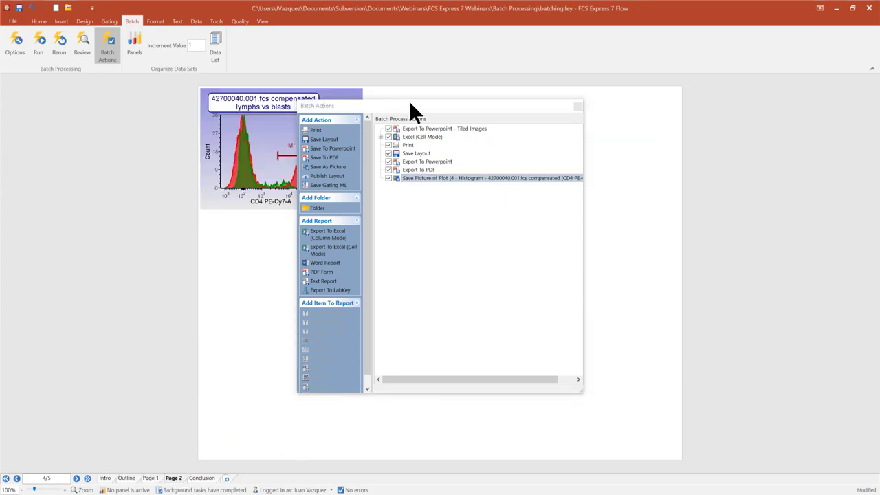
{"action": "left_click_drag", "start_coordinate": [411, 104], "coordinate": [725, 116]}
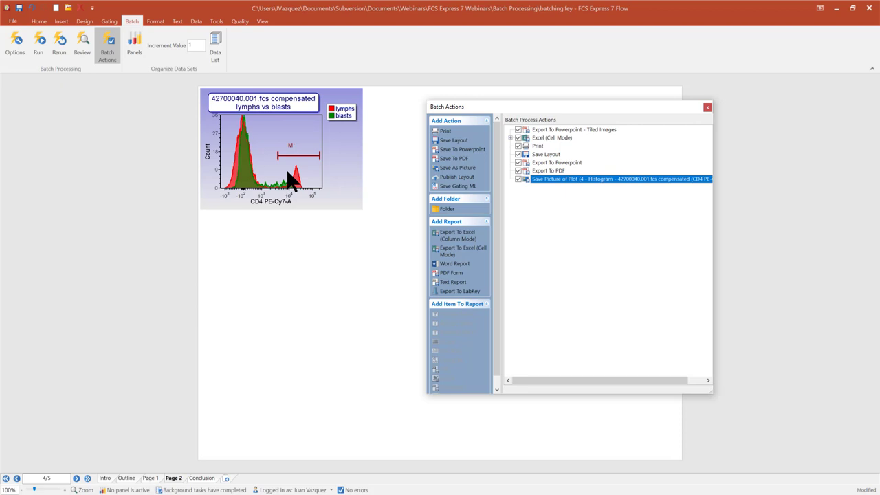
{"action": "left_click", "coordinate": [573, 130]}
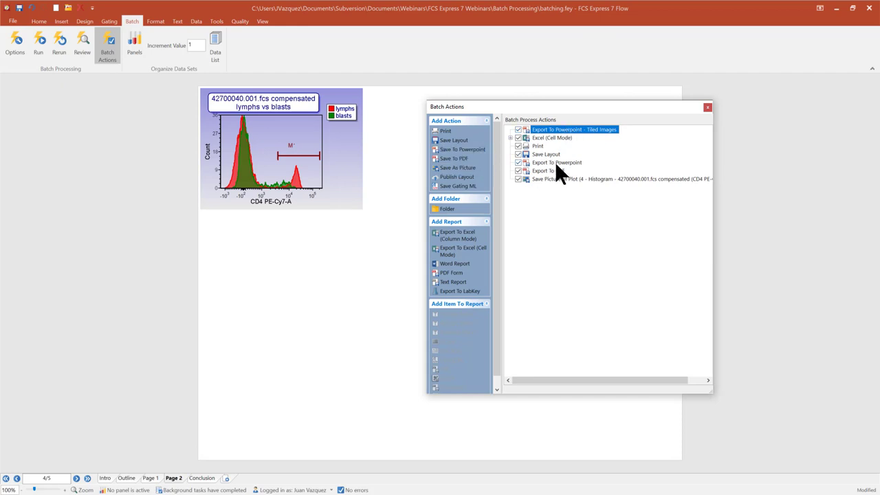
Step: Review the tiled images PowerPoint action's layout modes, Custom Grid tiling settings, iteration options and output file options, and cancel without changes
{"action": "double_click", "coordinate": [580, 130]}
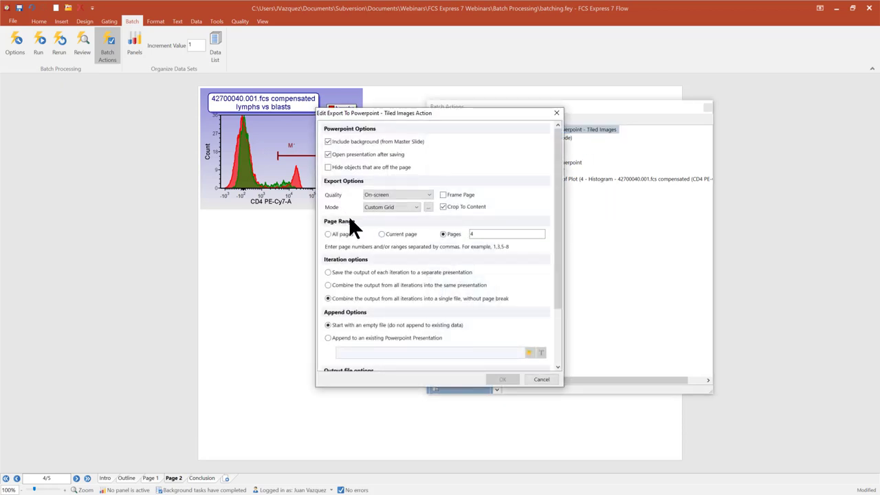
{"action": "left_click", "coordinate": [416, 207]}
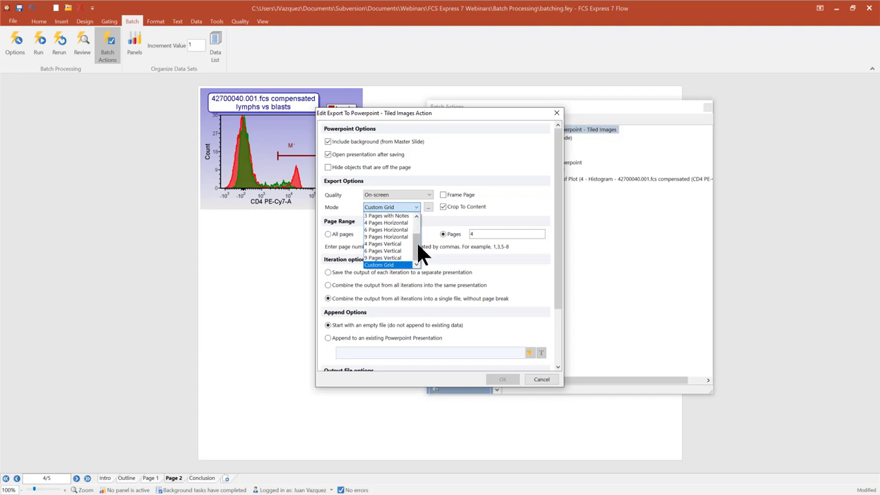
{"action": "left_click_drag", "start_coordinate": [416, 242], "coordinate": [389, 261]}
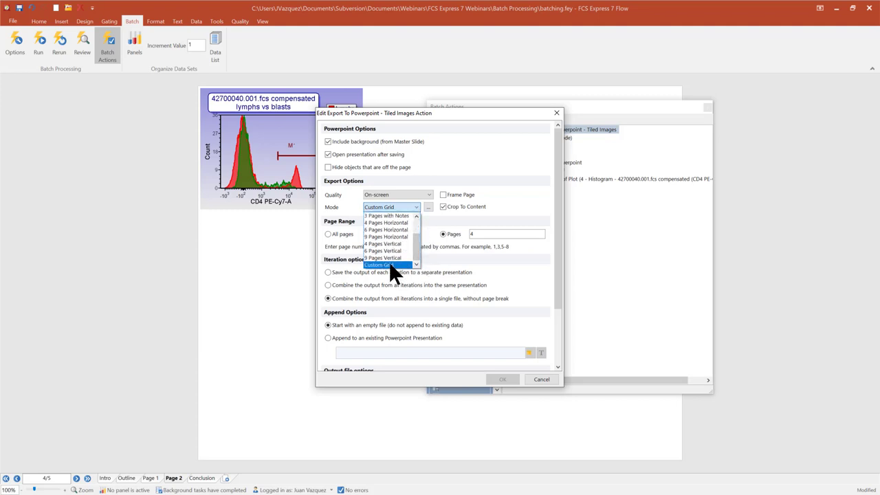
{"action": "left_click", "coordinate": [390, 265]}
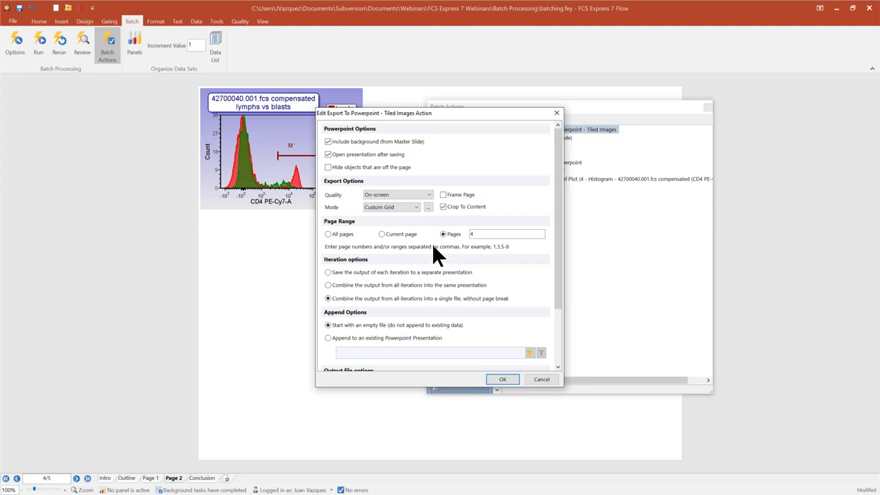
{"action": "left_click", "coordinate": [428, 206]}
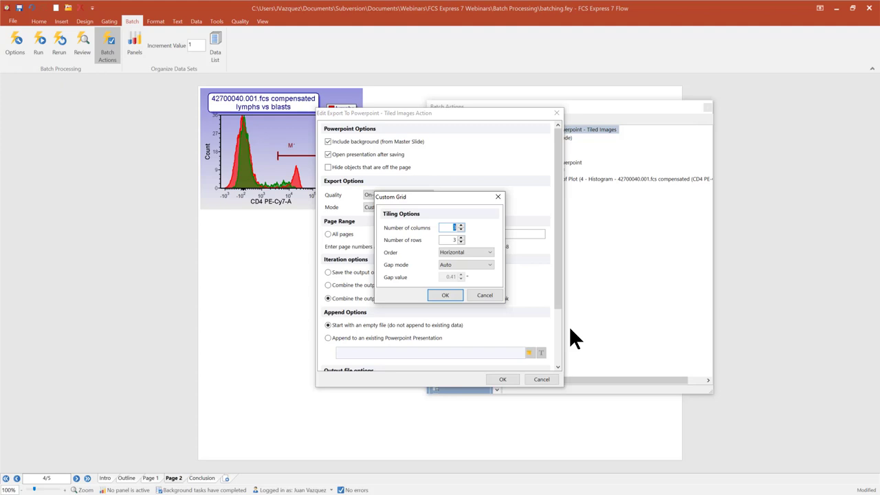
{"action": "left_click", "coordinate": [487, 295]}
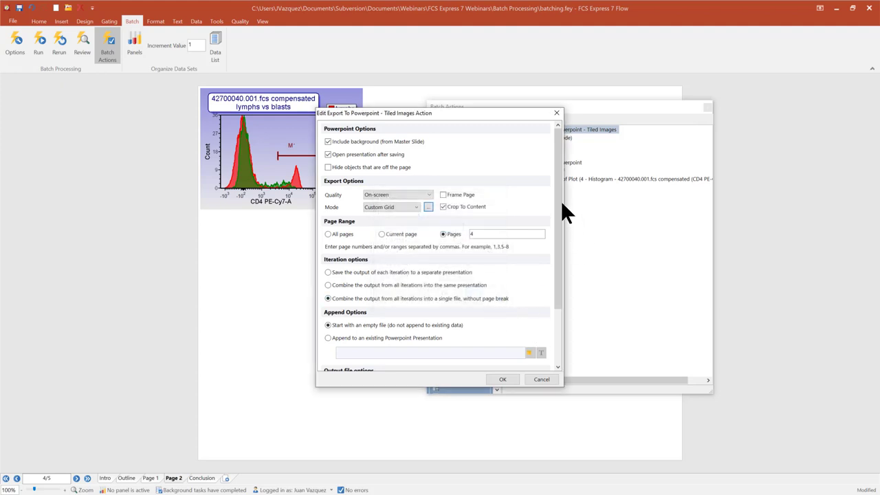
{"action": "left_click_drag", "start_coordinate": [558, 196], "coordinate": [559, 253]}
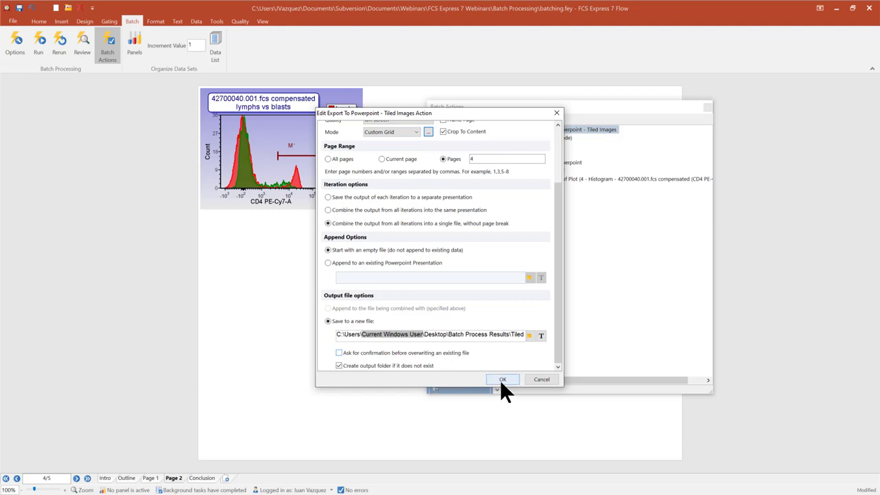
{"action": "left_click", "coordinate": [541, 378]}
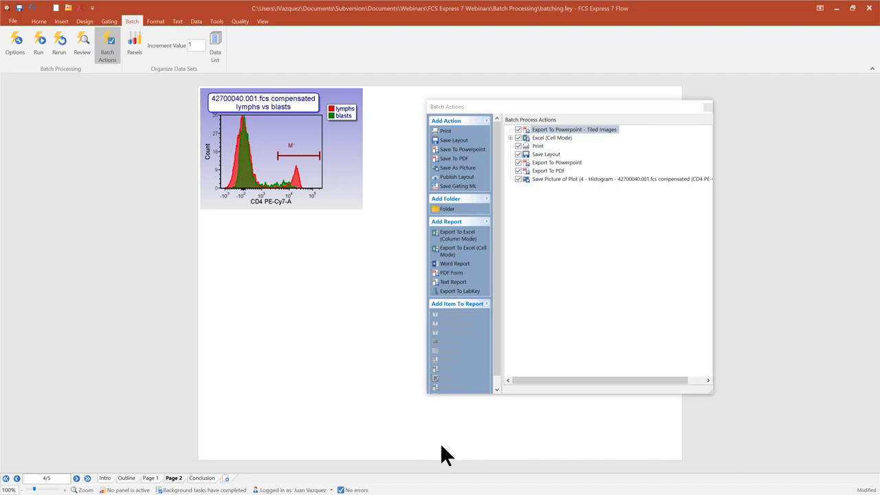
Step: Create an Excel (Column Mode) export that starts with an empty file and saves to my stats.xlsx in the Batch Process Results folder
{"action": "left_click", "coordinate": [473, 240]}
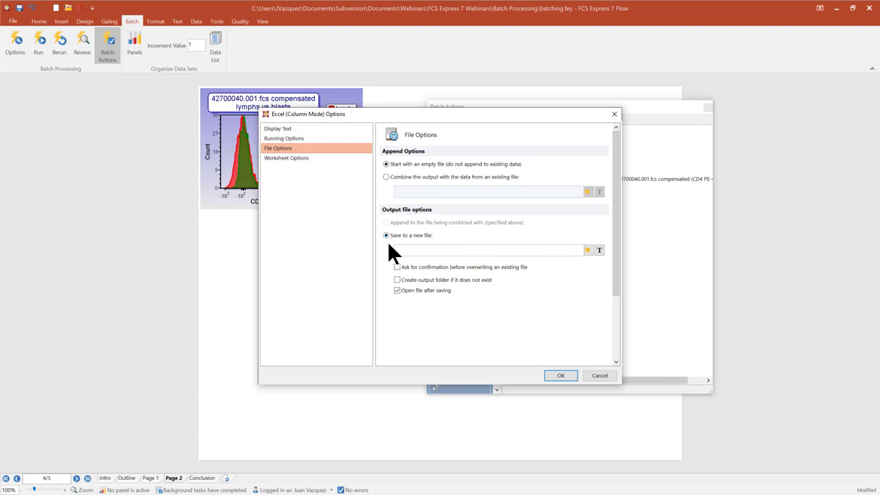
{"action": "left_click", "coordinate": [588, 250]}
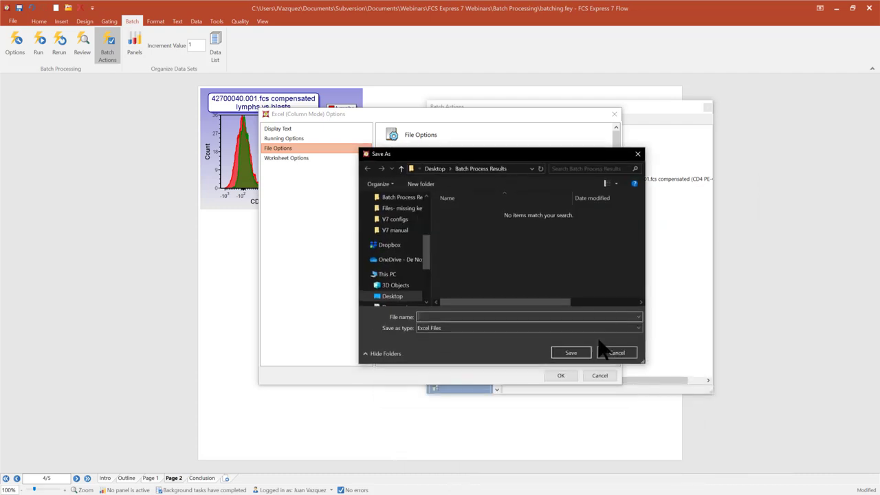
{"action": "type", "text": "mystats"}
{"action": "left_click", "coordinate": [579, 356]}
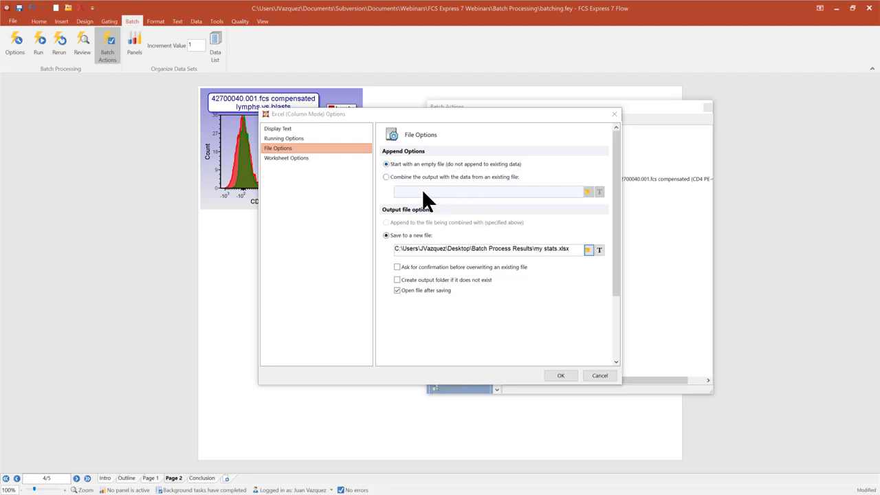
{"action": "left_click", "coordinate": [385, 176]}
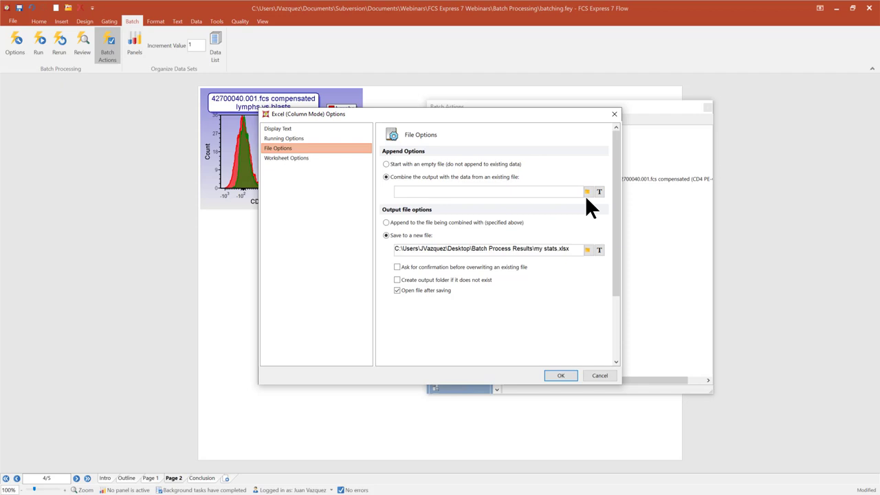
{"action": "left_click", "coordinate": [386, 164]}
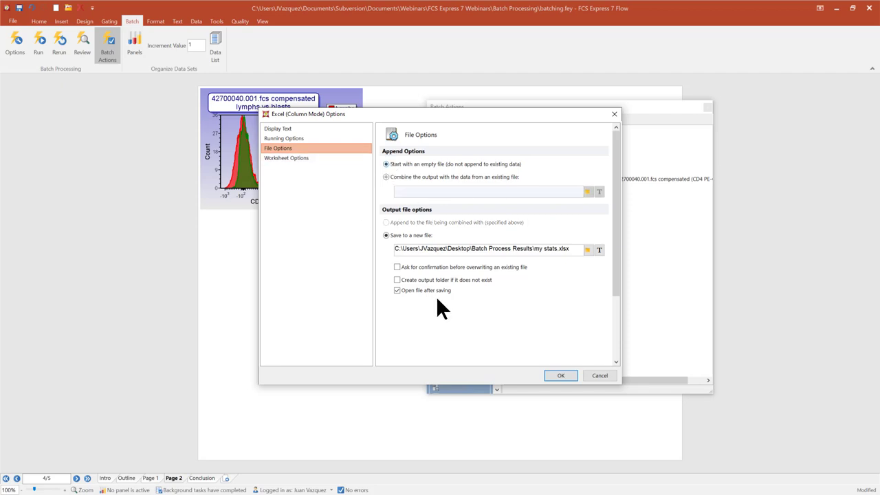
Step: Check the worksheet options of the Excel (Column Mode) export and add the action to the batch list with the defaults
{"action": "left_click", "coordinate": [275, 157]}
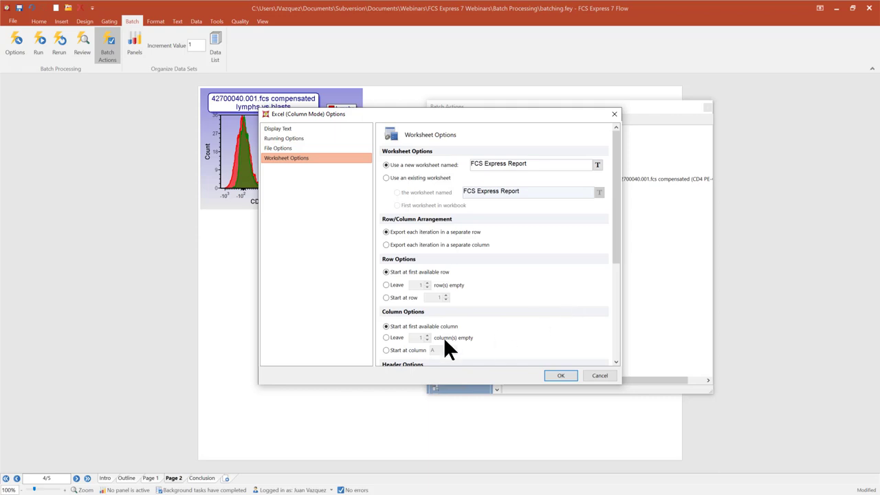
{"action": "left_click_drag", "start_coordinate": [616, 176], "coordinate": [622, 216]}
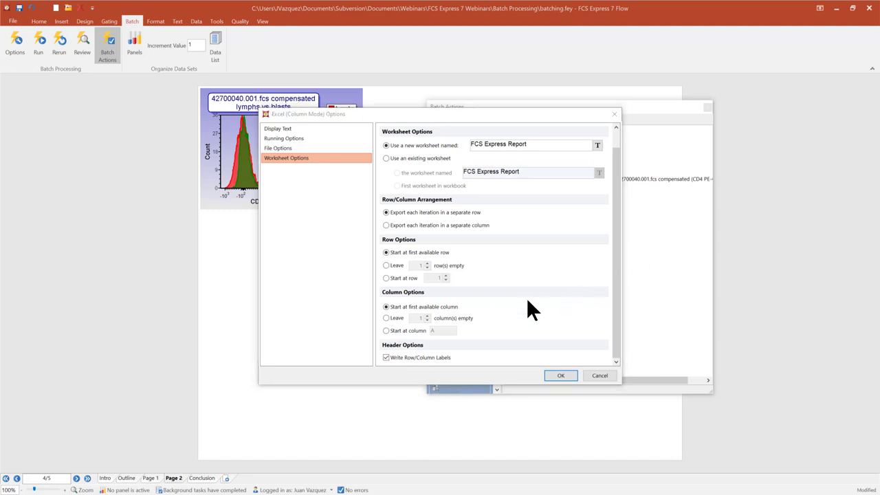
{"action": "left_click", "coordinate": [559, 376]}
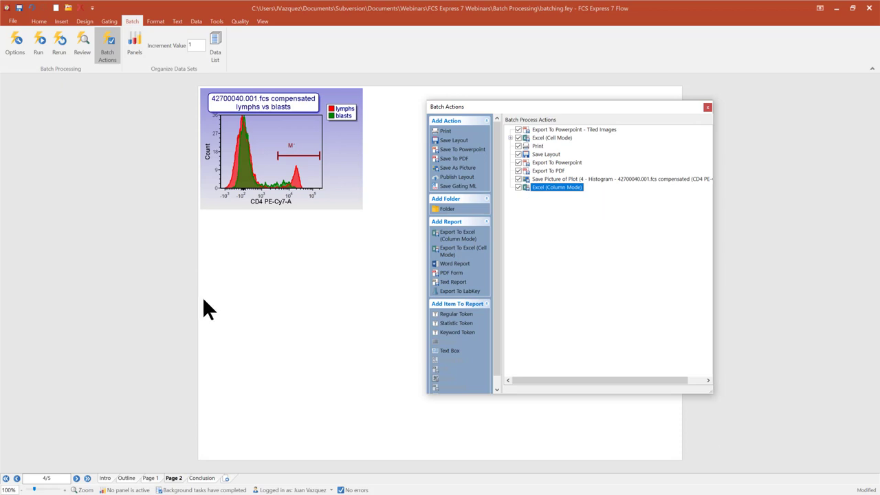
Step: Add # of Events, % of gated cells and % of all cells for the lymphs gate of Page 1's density plot to the Excel (Column Mode) export
{"action": "left_click", "coordinate": [146, 478]}
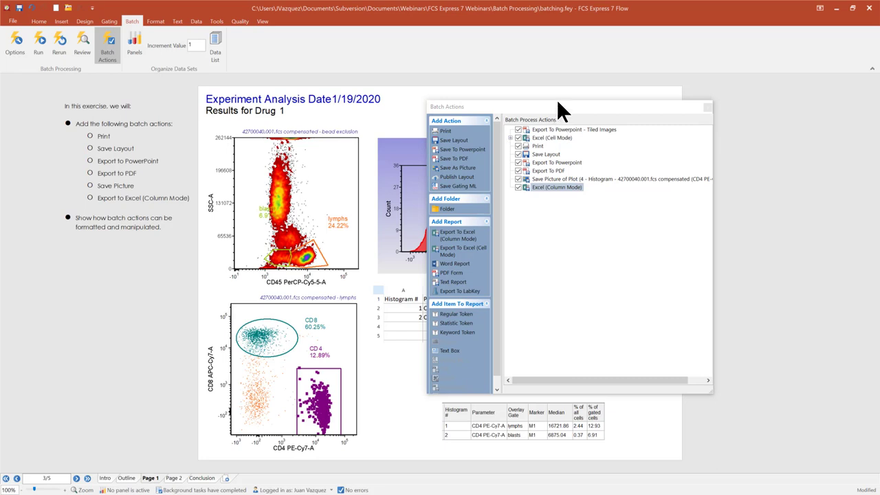
{"action": "left_click_drag", "start_coordinate": [555, 104], "coordinate": [687, 63]}
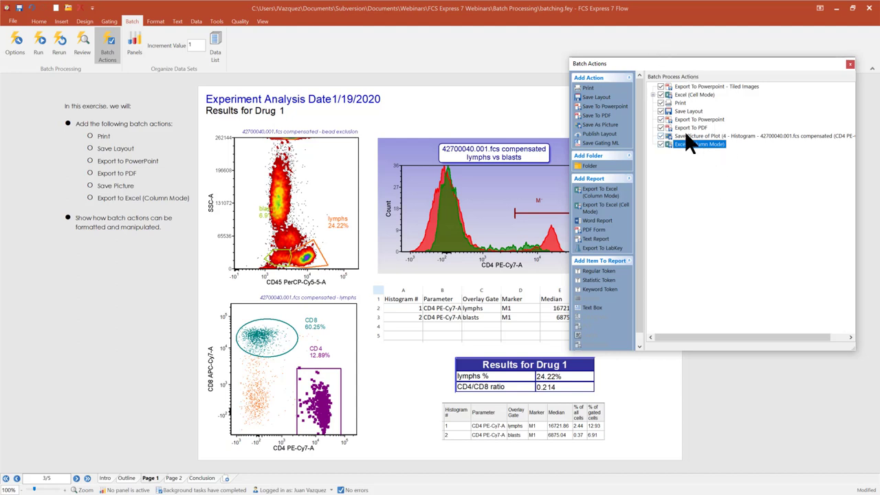
{"action": "left_click", "coordinate": [307, 262]}
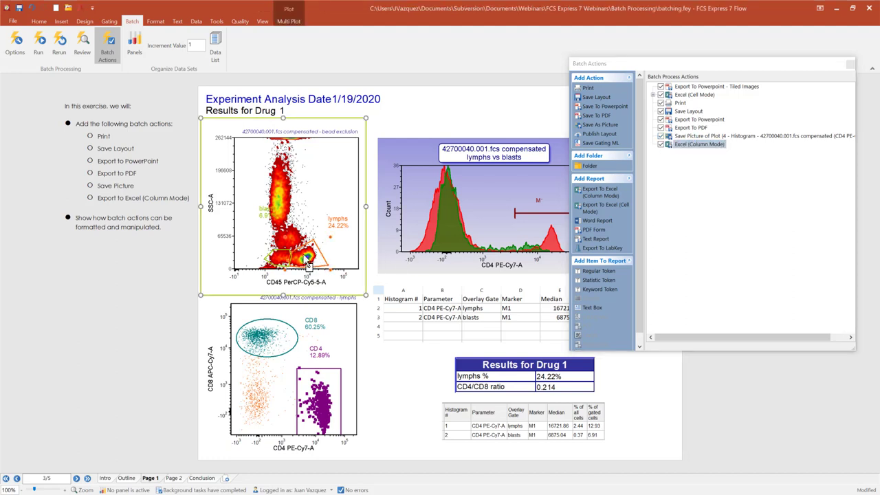
{"action": "left_click_drag", "start_coordinate": [307, 264], "coordinate": [693, 147]}
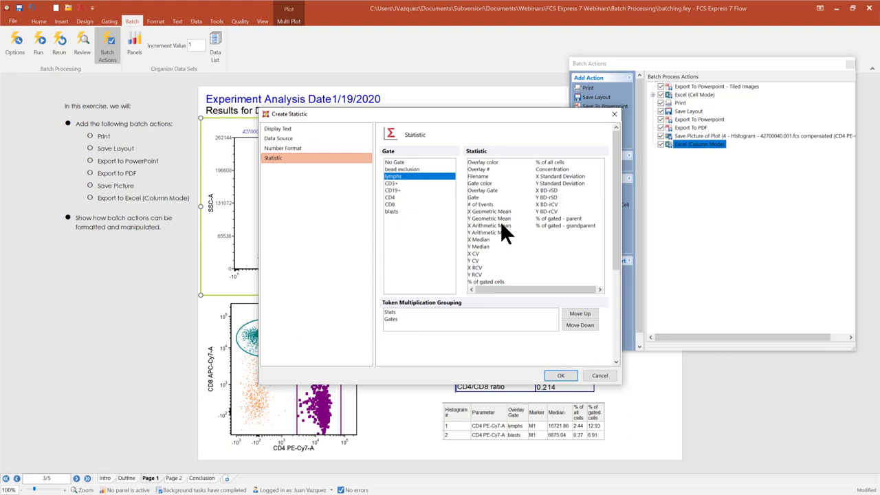
{"action": "left_click", "coordinate": [486, 204]}
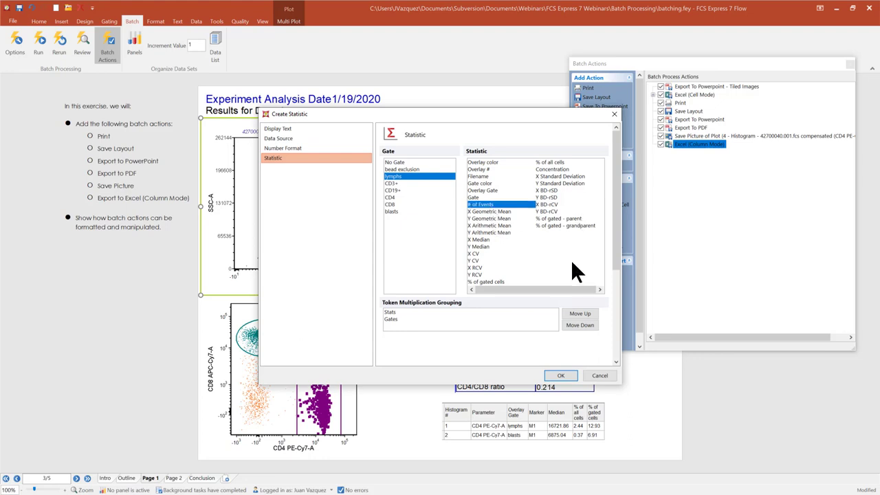
{"action": "left_click", "coordinate": [489, 281], "text": "ctrl"}
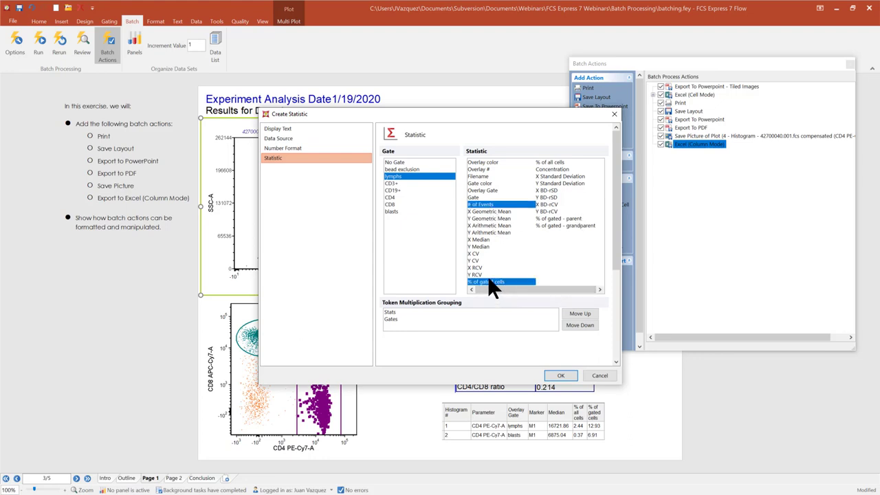
{"action": "left_click", "coordinate": [552, 162], "text": "ctrl"}
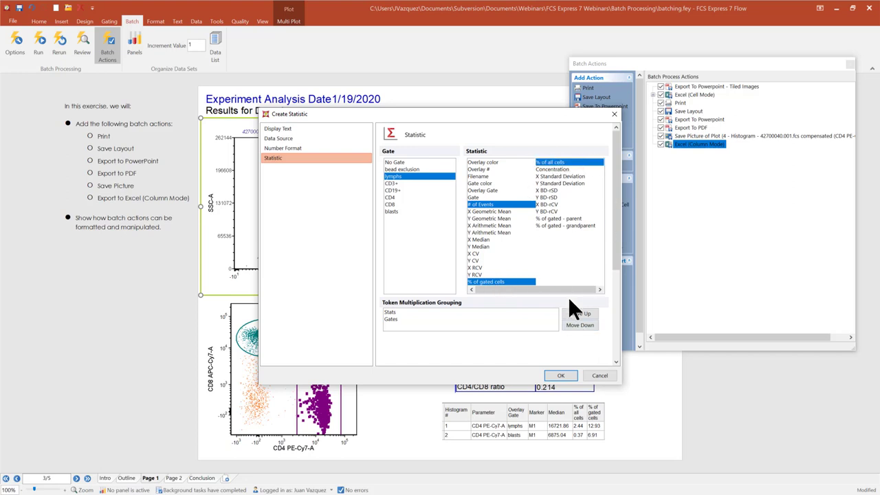
{"action": "left_click", "coordinate": [561, 376]}
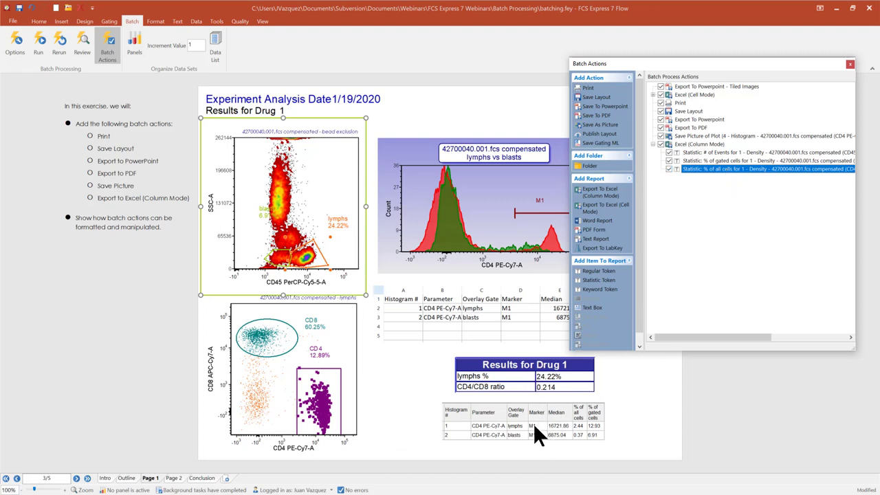
Step: Add both % of gated cells values from the histogram statistics table and the Results for Drug 1 text box to the Excel (Column Mode) export
{"action": "left_click", "coordinate": [554, 400]}
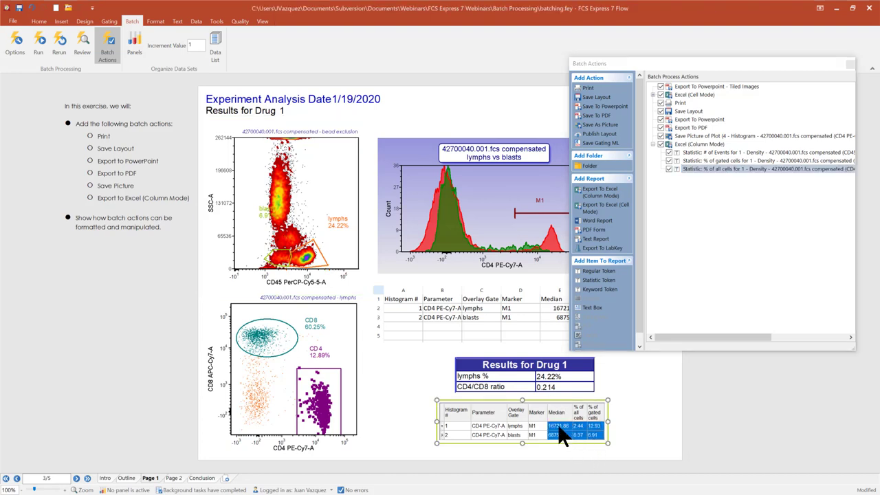
{"action": "left_click", "coordinate": [523, 426]}
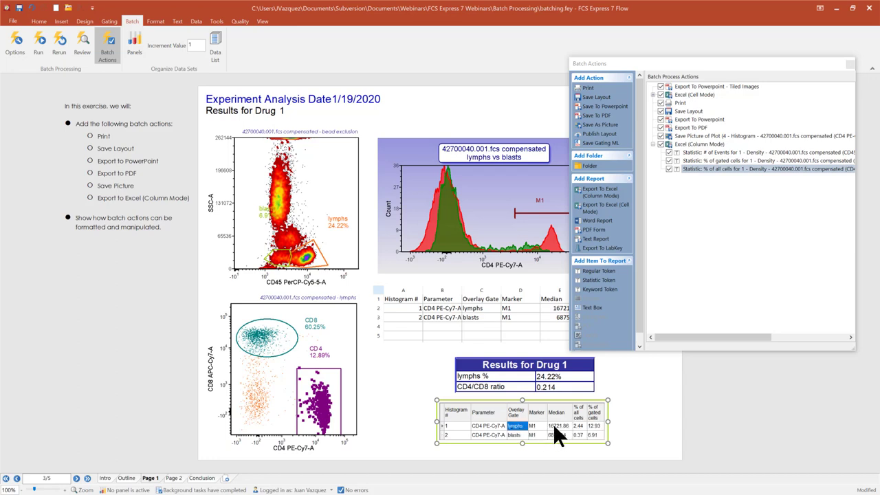
{"action": "left_click", "coordinate": [557, 425]}
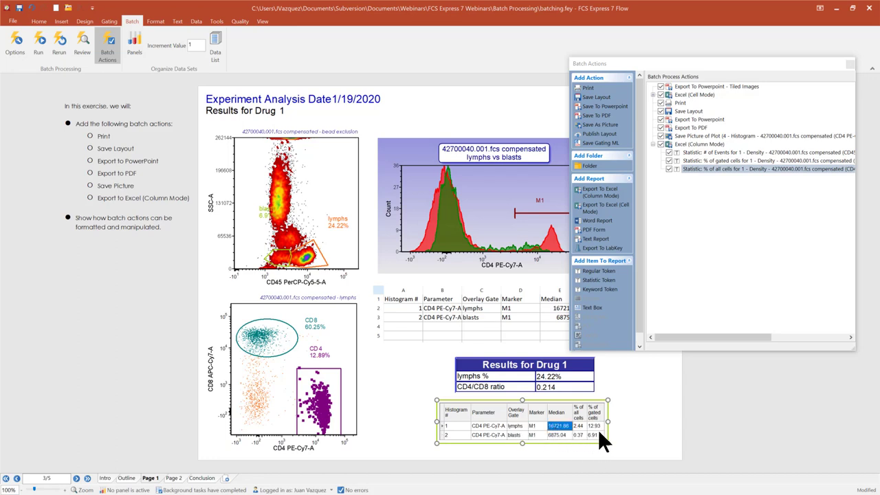
{"action": "left_click", "coordinate": [594, 426]}
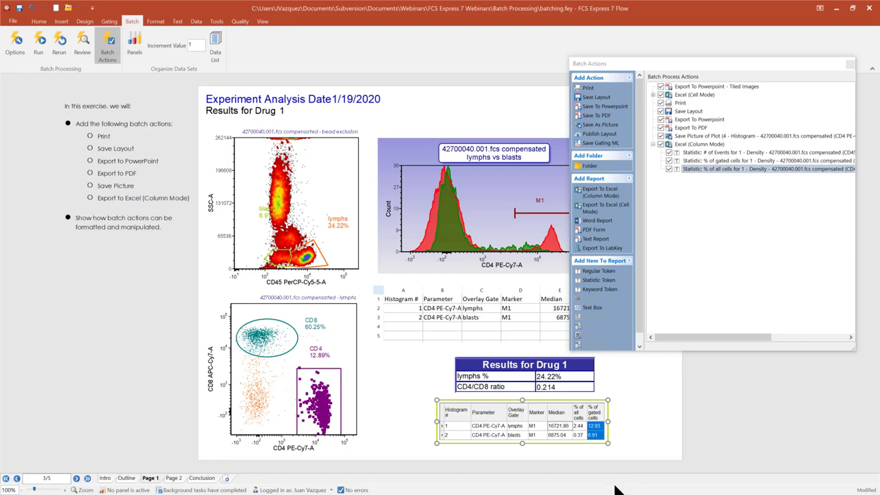
{"action": "left_click_drag", "start_coordinate": [595, 437], "coordinate": [697, 141]}
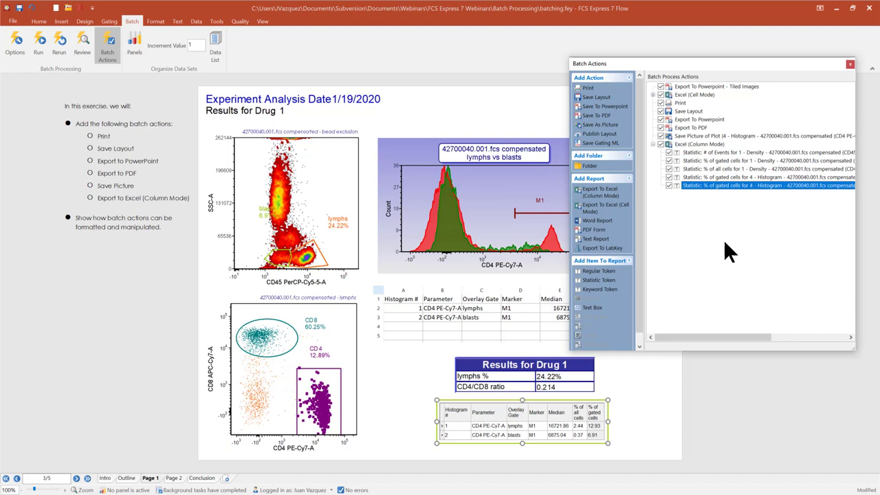
{"action": "left_click", "coordinate": [507, 353]}
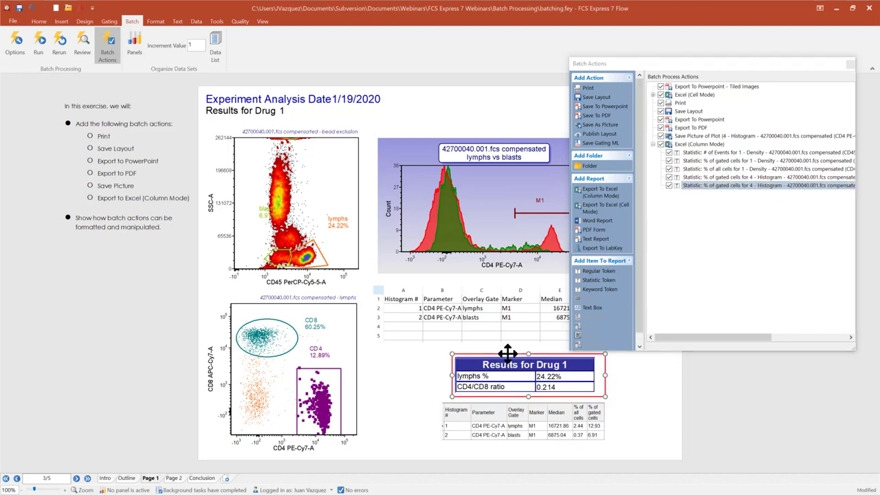
{"action": "left_click_drag", "start_coordinate": [491, 351], "coordinate": [698, 144]}
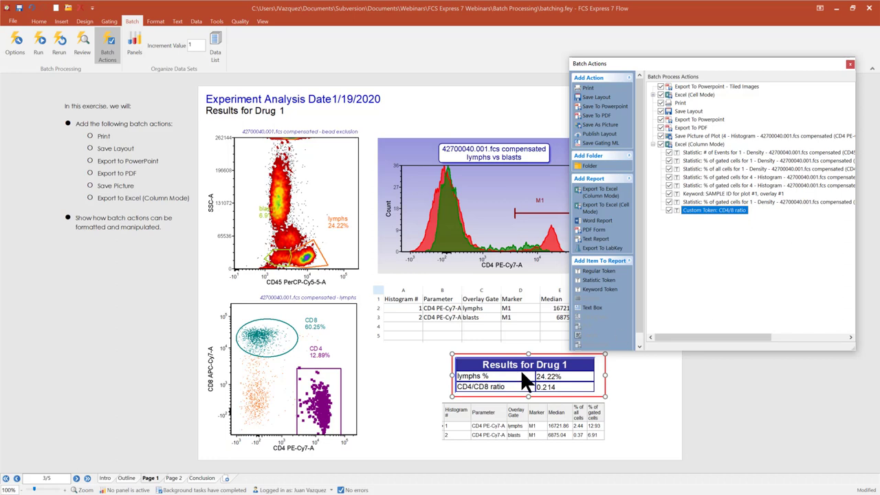
Step: Move the Batch Actions window clear of the spreadsheet and add its cells E2 to G3 to the Excel (Column Mode) export
{"action": "left_click", "coordinate": [415, 343]}
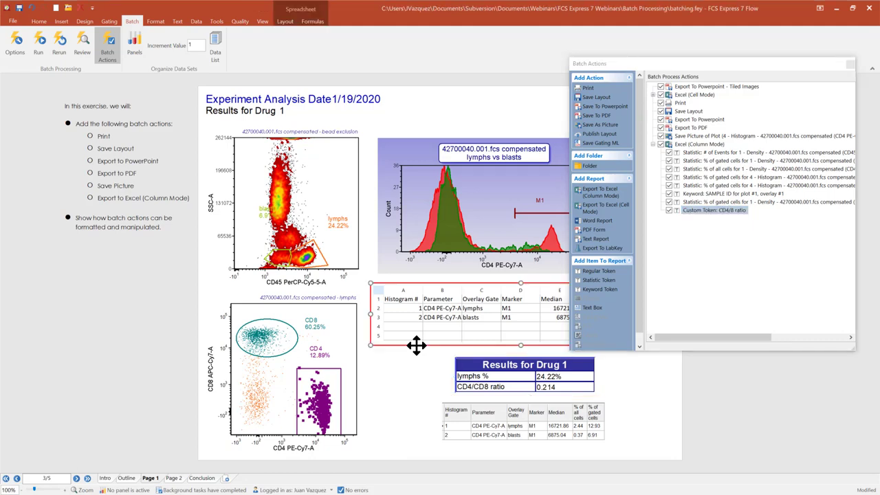
{"action": "left_click_drag", "start_coordinate": [617, 57], "coordinate": [96, 100]}
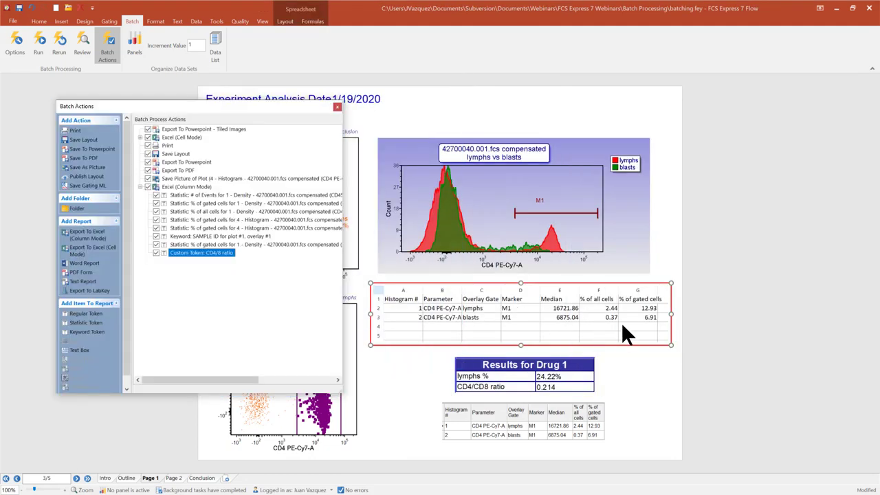
{"action": "double_click", "coordinate": [561, 307]}
{"action": "left_click_drag", "start_coordinate": [561, 308], "coordinate": [633, 319]}
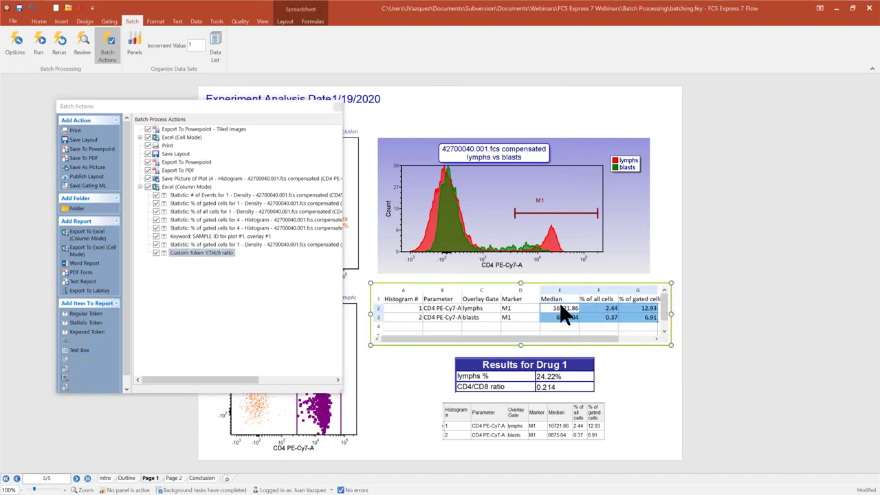
{"action": "left_click_drag", "start_coordinate": [561, 305], "coordinate": [203, 196]}
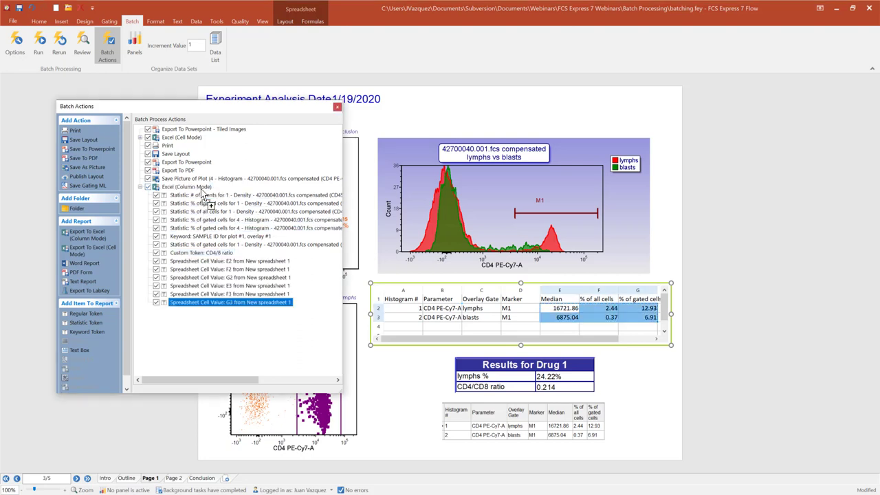
Step: Add the $SMNO keyword from the CD4 vs CD8 color dot plot to the Excel (Column Mode) export as its first item
{"action": "left_click", "coordinate": [360, 370]}
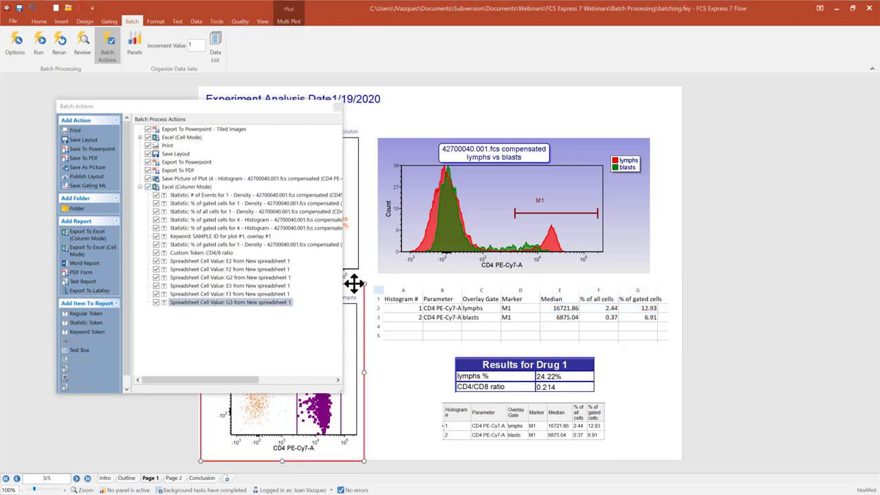
{"action": "left_click_drag", "start_coordinate": [354, 282], "coordinate": [202, 186]}
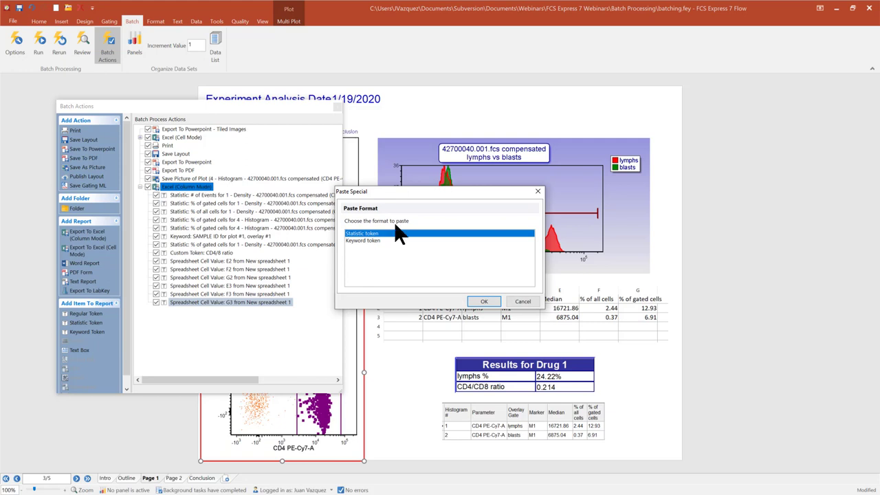
{"action": "left_click", "coordinate": [355, 241]}
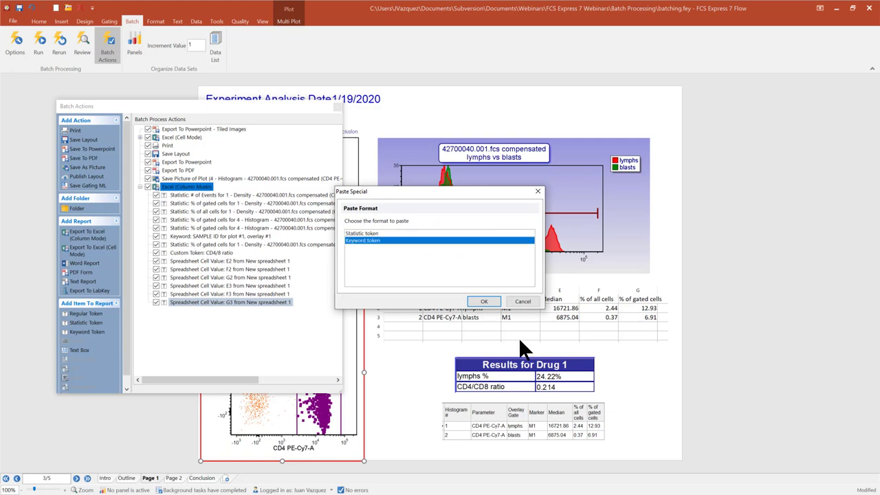
{"action": "left_click", "coordinate": [484, 301]}
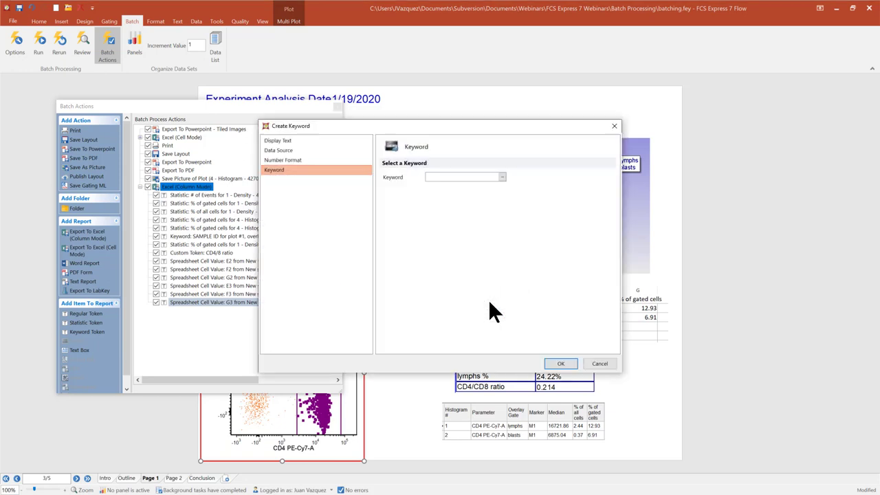
{"action": "left_click", "coordinate": [437, 177]}
{"action": "type", "text": "$SMNO"}
{"action": "left_click", "coordinate": [559, 364]}
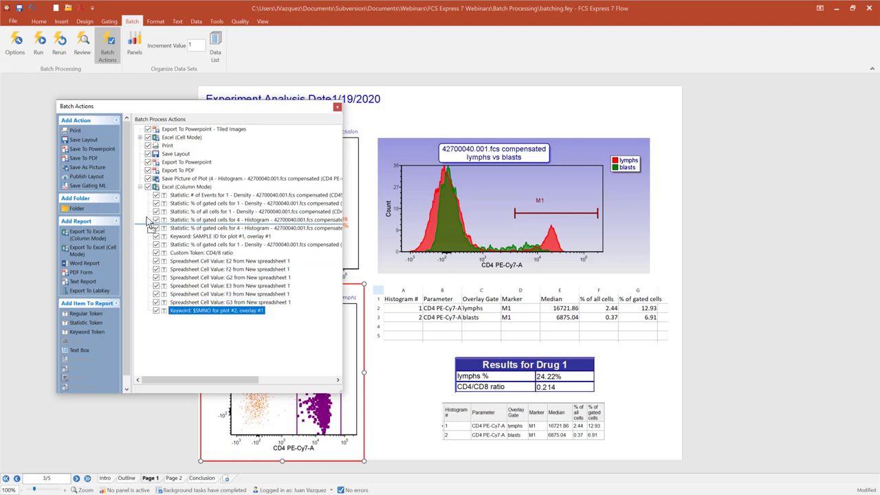
{"action": "left_click_drag", "start_coordinate": [149, 195], "coordinate": [217, 200]}
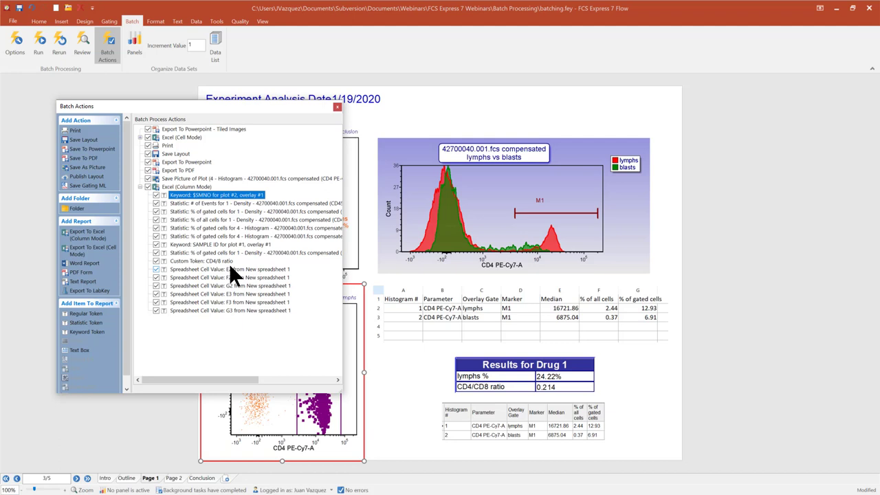
{"action": "left_click", "coordinate": [139, 187]}
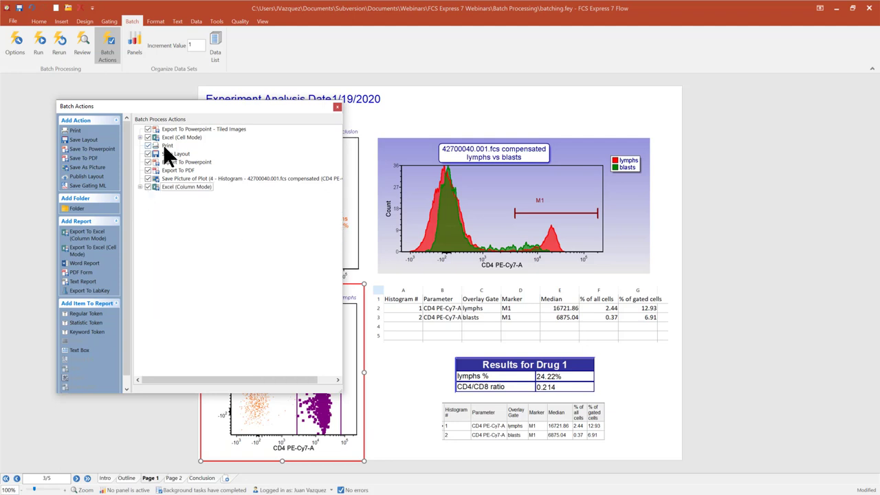
Step: Review the items in the Excel (Cell Mode) export and its file options, including the template document and output file name, without changing them
{"action": "left_click", "coordinate": [140, 137]}
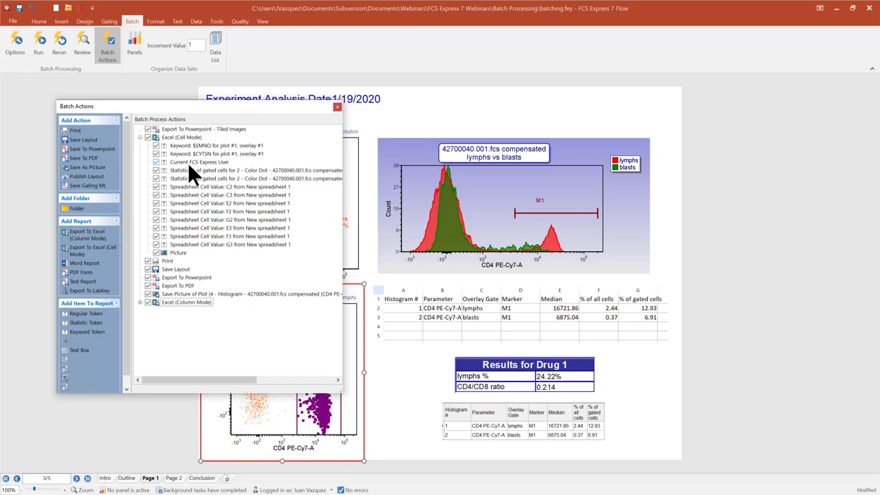
{"action": "left_click", "coordinate": [183, 137]}
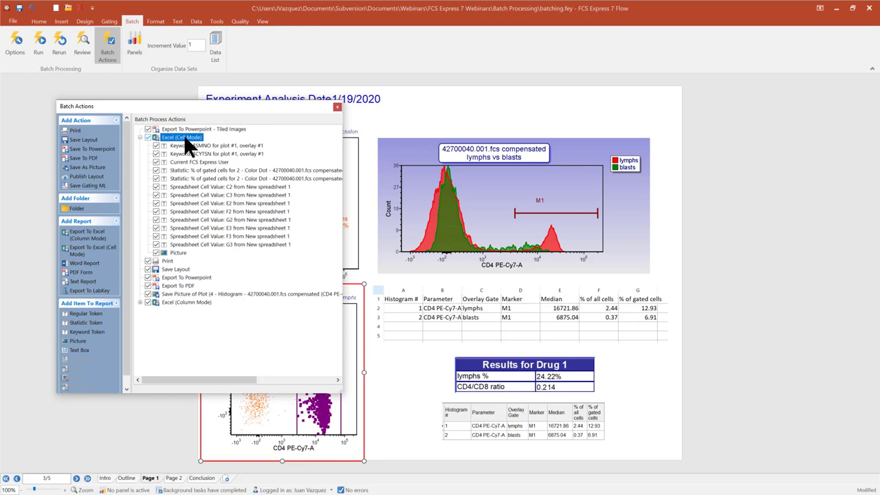
{"action": "right_click", "coordinate": [183, 135]}
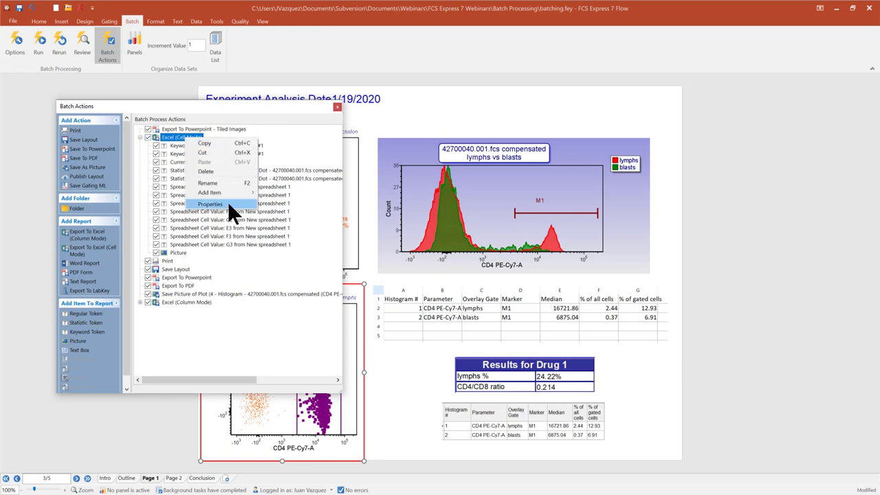
{"action": "left_click", "coordinate": [217, 323]}
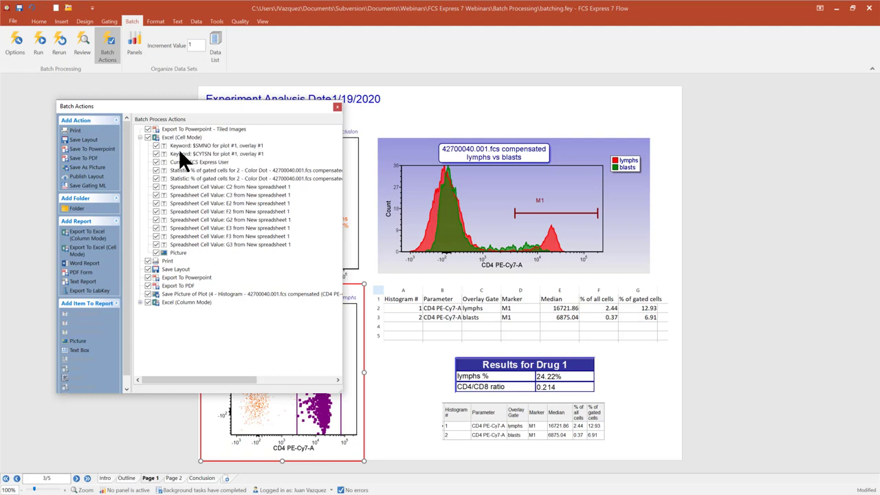
{"action": "double_click", "coordinate": [167, 137]}
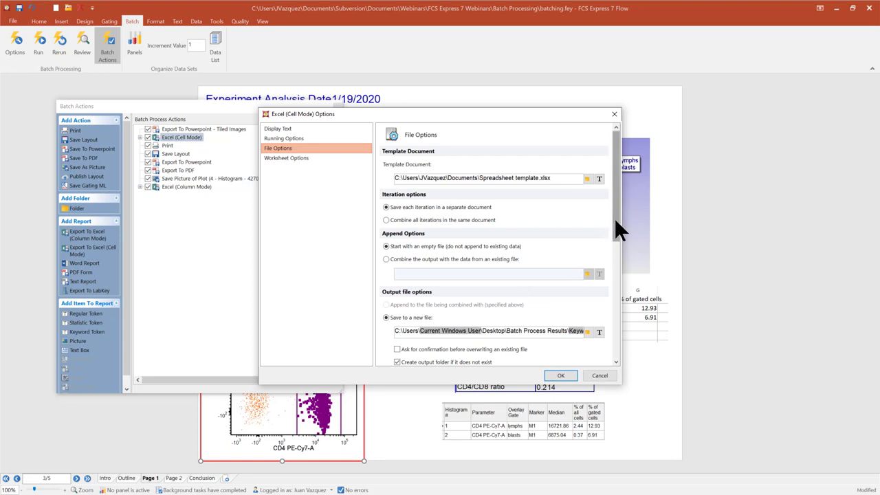
{"action": "scroll", "coordinate": [614, 217], "scroll_direction": "down", "scroll_amount": 1}
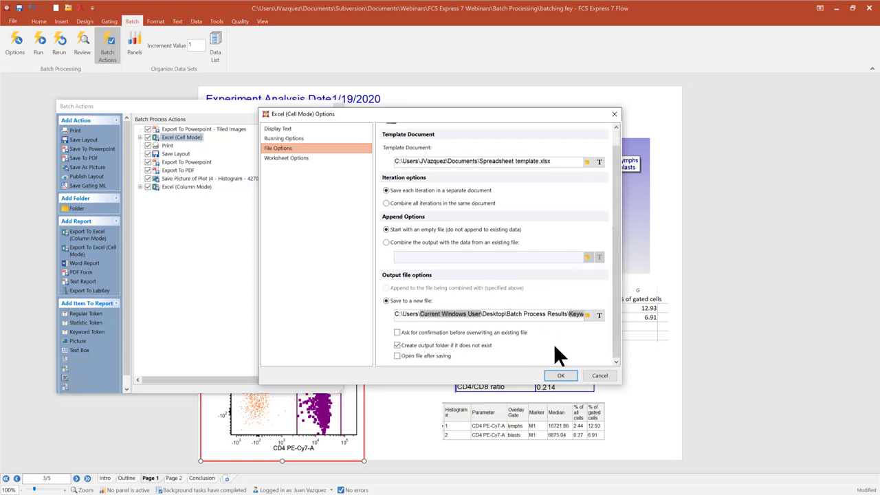
{"action": "double_click", "coordinate": [558, 313]}
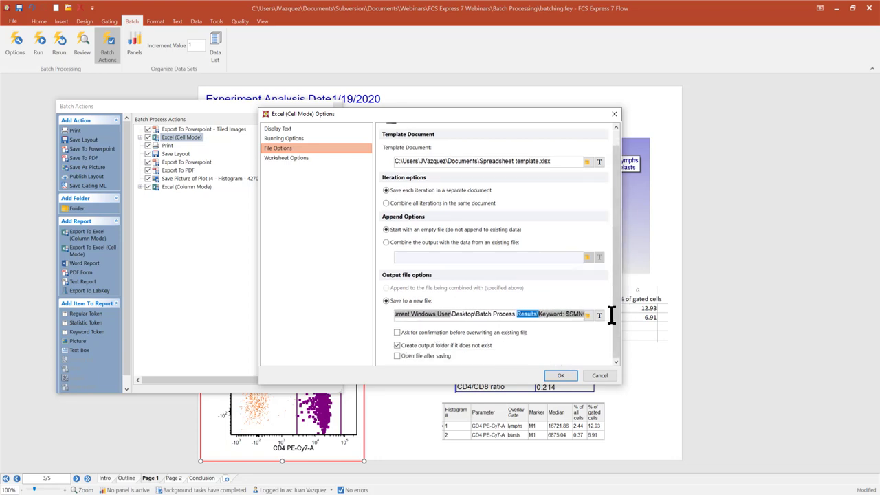
{"action": "left_click_drag", "start_coordinate": [611, 315], "coordinate": [612, 315]}
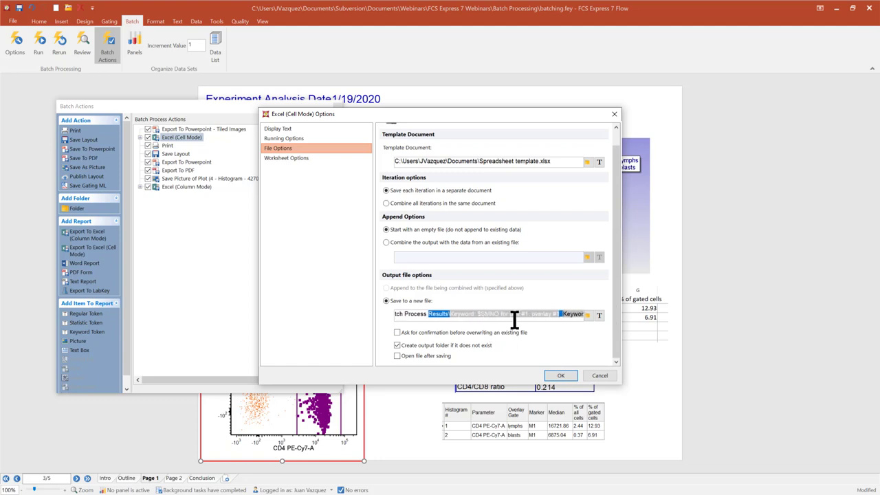
{"action": "left_click", "coordinate": [488, 314]}
{"action": "left_click", "coordinate": [601, 373]}
Step: Move the Batch Actions window aside and check the cell address of the $SMNO keyword in the Excel (Cell Mode) export
{"action": "left_click_drag", "start_coordinate": [205, 106], "coordinate": [376, 91]}
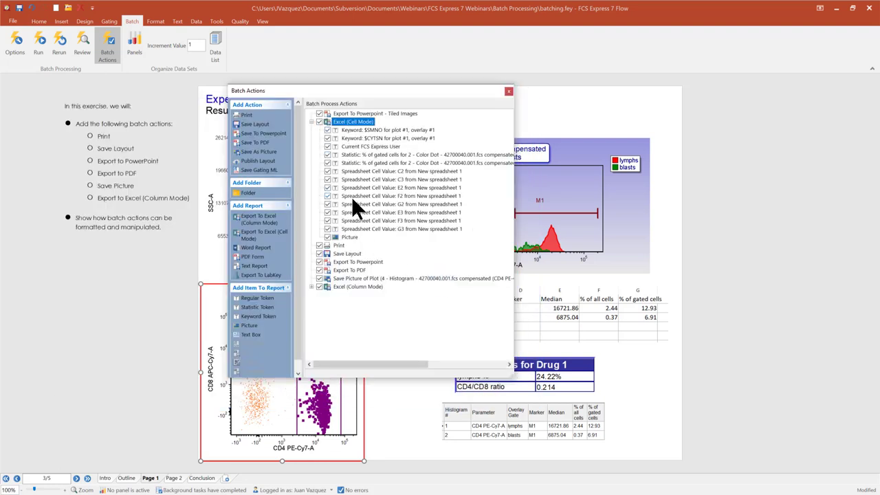
{"action": "left_click", "coordinate": [369, 130]}
{"action": "double_click", "coordinate": [374, 130]}
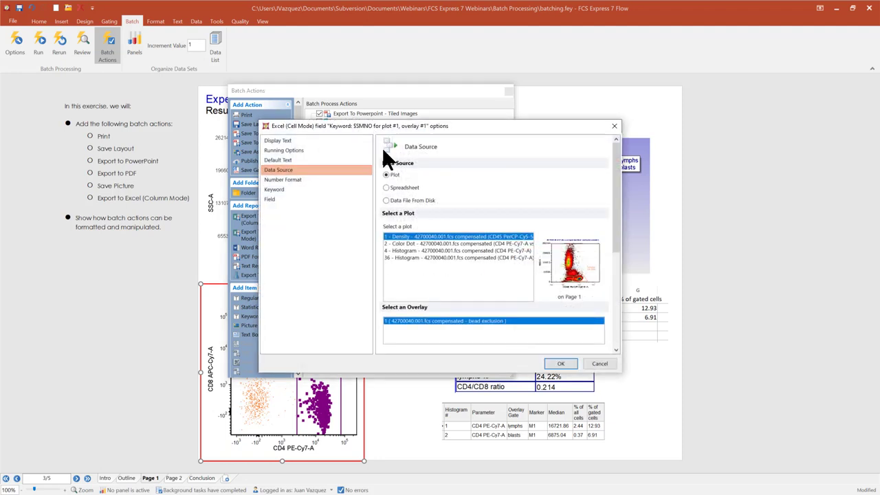
{"action": "left_click", "coordinate": [275, 200]}
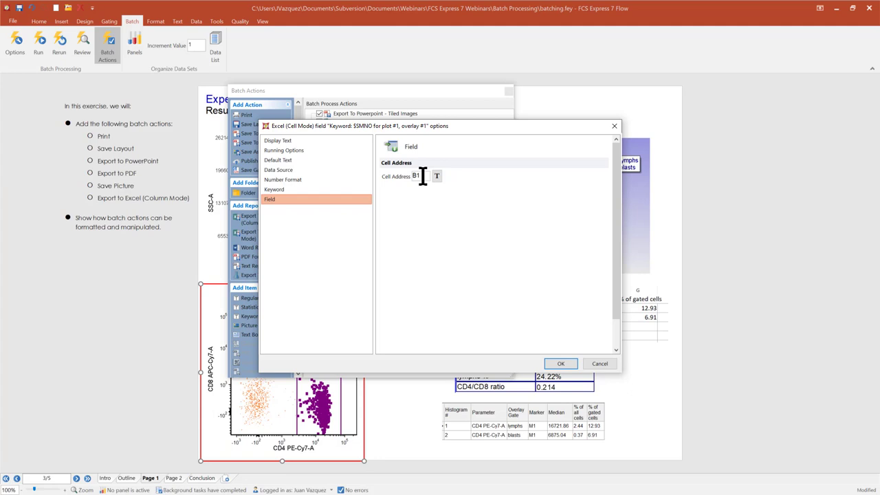
{"action": "left_click", "coordinate": [599, 362]}
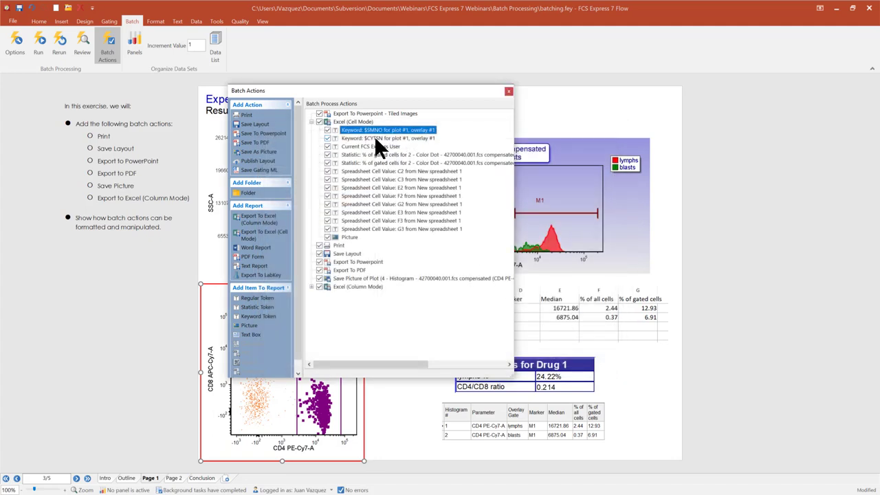
Step: Check the picture options and cell address of the Picture item in the Excel (Cell Mode) export, then collapse the export
{"action": "left_click", "coordinate": [349, 237]}
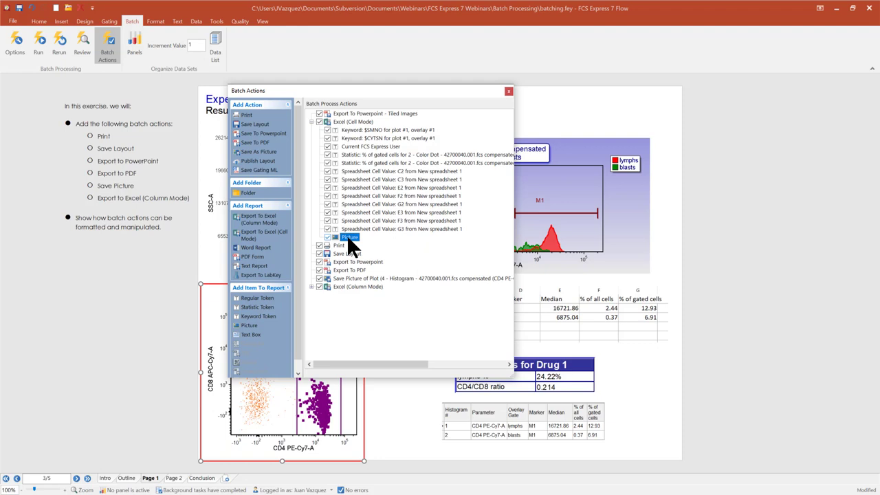
{"action": "double_click", "coordinate": [349, 238]}
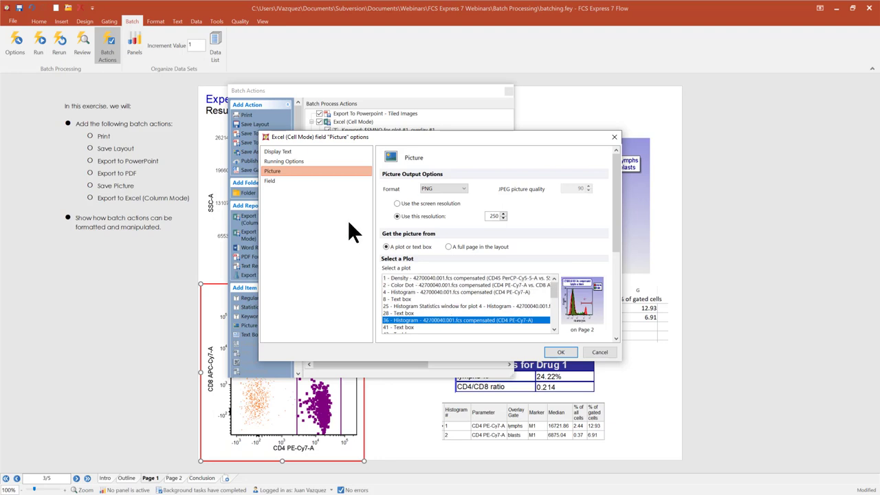
{"action": "left_click", "coordinate": [272, 180]}
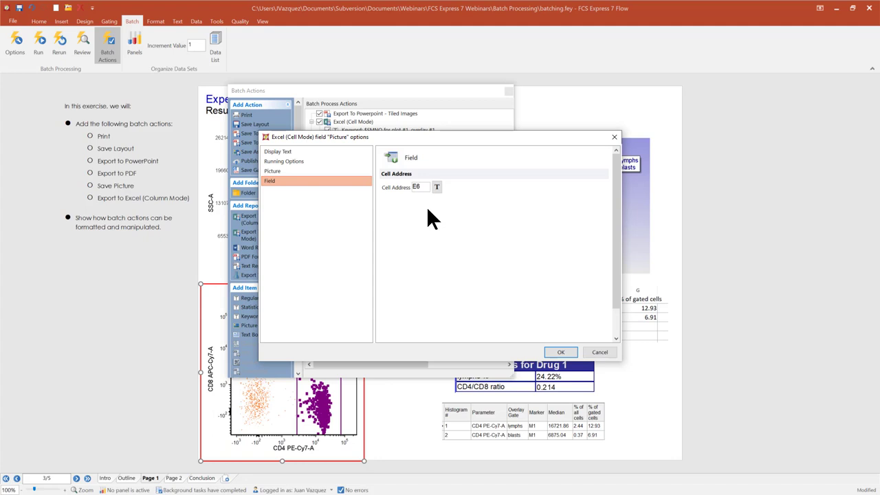
{"action": "left_click", "coordinate": [599, 351]}
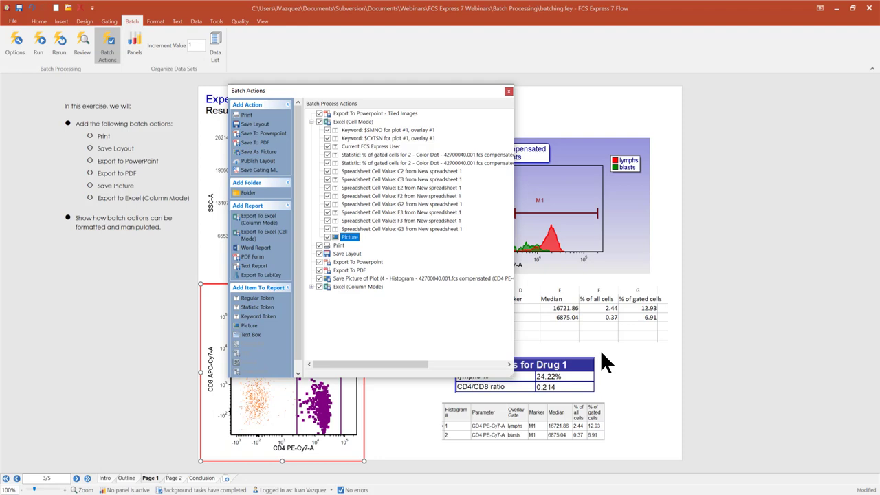
{"action": "left_click", "coordinate": [311, 121]}
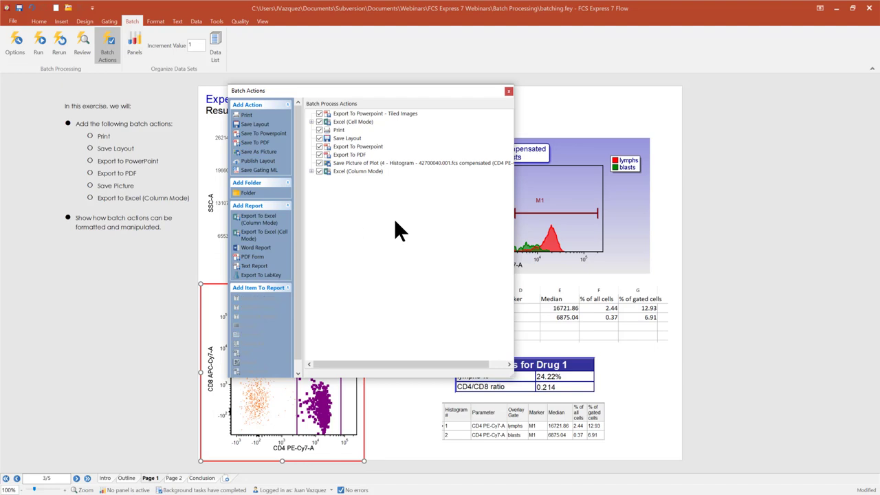
Step: Put the Print action into a new folder, disable the folder and move it to the top of the batch action list
{"action": "left_click", "coordinate": [248, 195]}
{"action": "left_click_drag", "start_coordinate": [337, 130], "coordinate": [344, 187]}
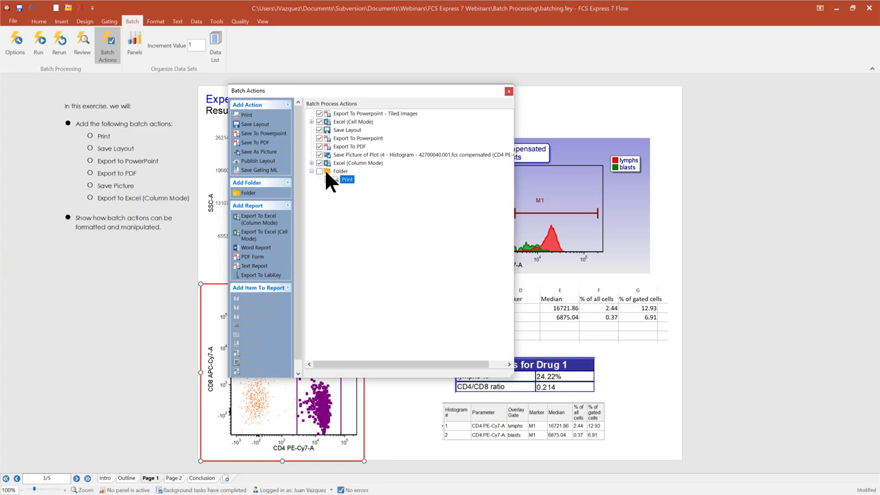
{"action": "left_click_drag", "start_coordinate": [326, 171], "coordinate": [323, 170]}
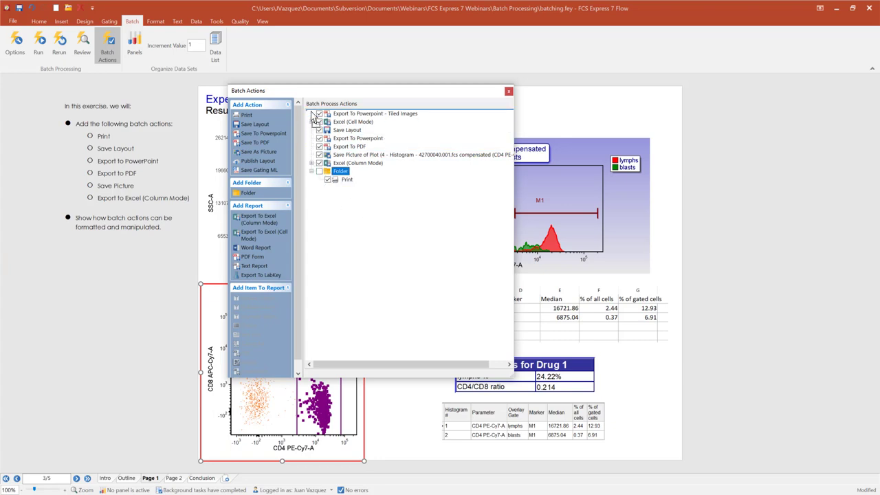
{"action": "left_click_drag", "start_coordinate": [314, 118], "coordinate": [315, 115]}
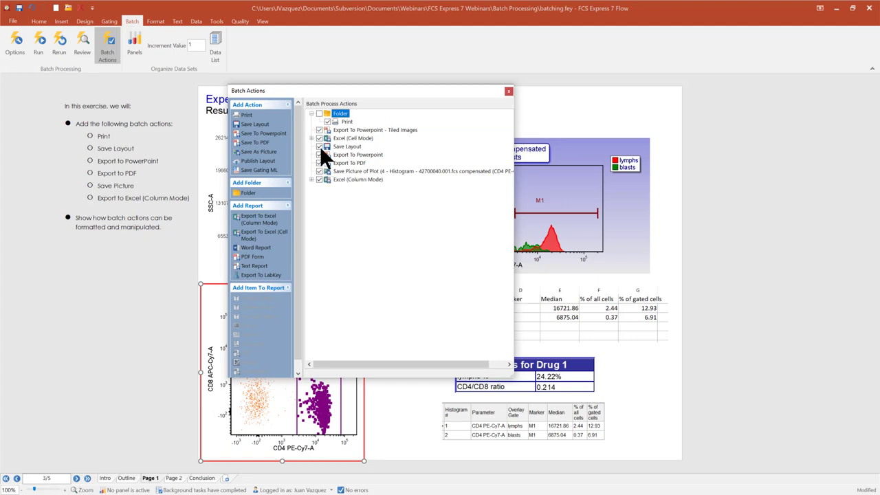
Step: Move the Save Layout action directly below the folder and close the Batch Actions window
{"action": "left_click_drag", "start_coordinate": [324, 144], "coordinate": [312, 130]}
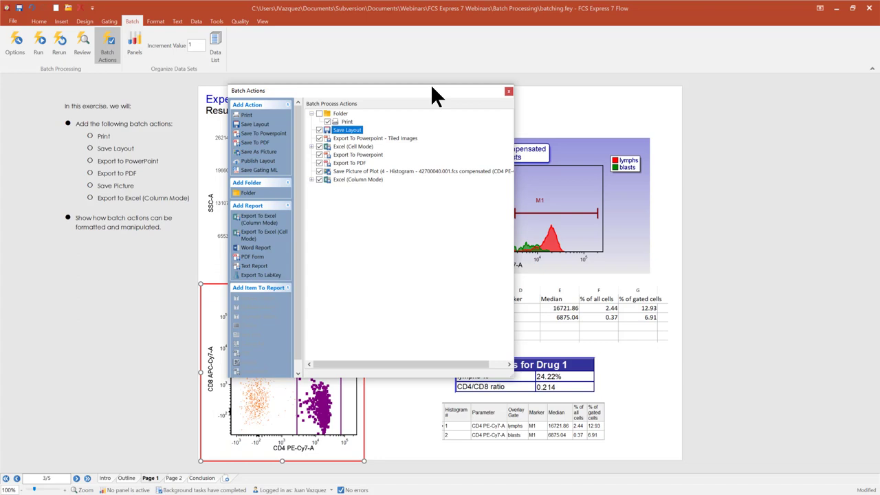
{"action": "left_click", "coordinate": [508, 92]}
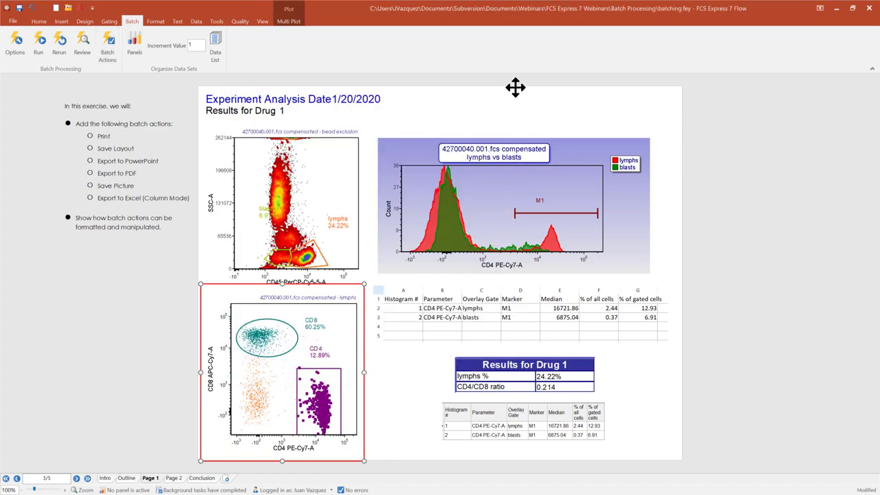
{"action": "left_click", "coordinate": [92, 297]}
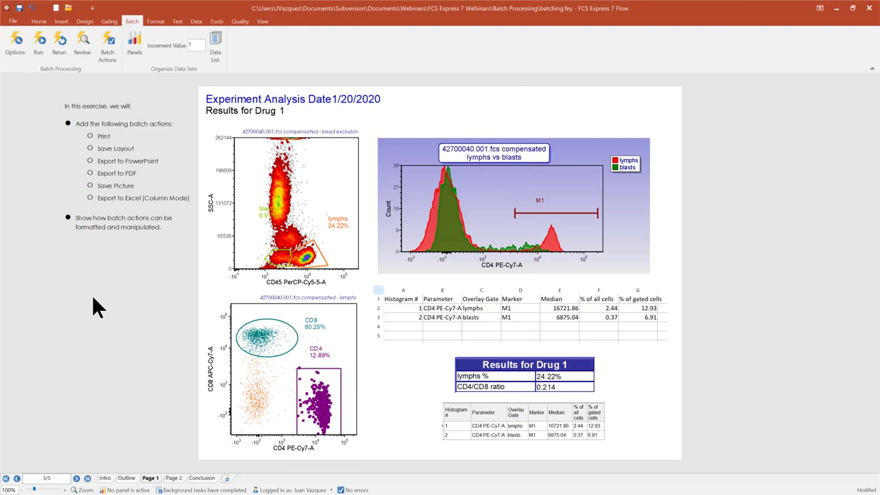
Step: Review the batch actions alongside the data list of FCS files, and close both windows
{"action": "left_click", "coordinate": [115, 44]}
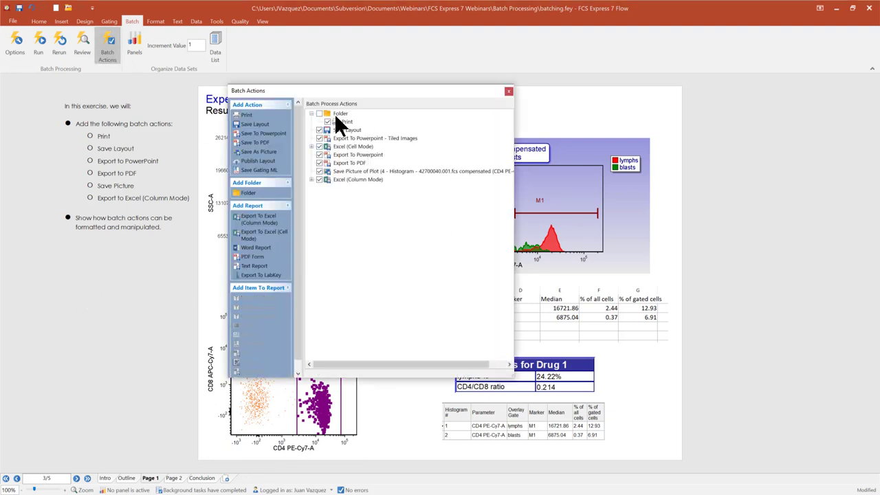
{"action": "left_click", "coordinate": [214, 38]}
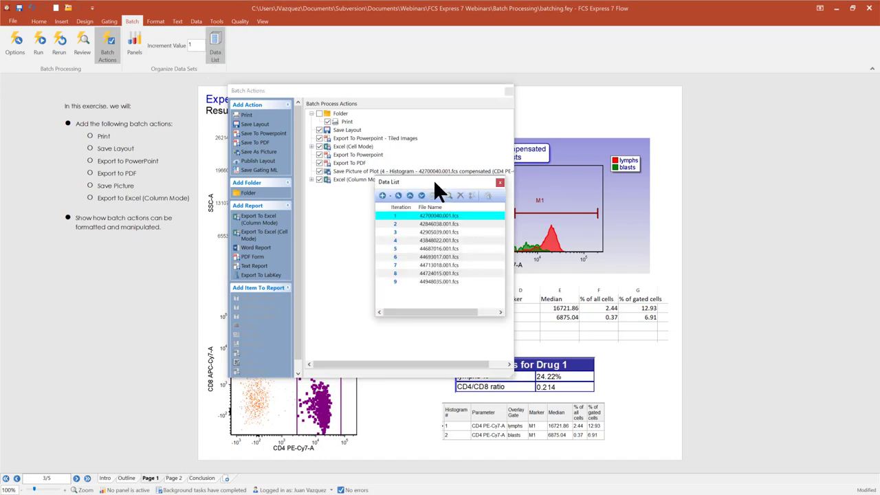
{"action": "left_click_drag", "start_coordinate": [433, 180], "coordinate": [749, 169]}
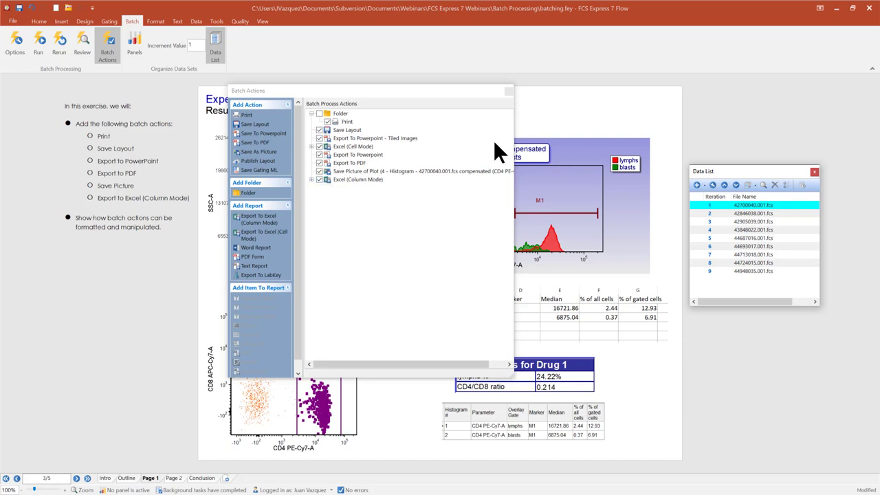
{"action": "left_click", "coordinate": [506, 88]}
{"action": "left_click", "coordinate": [814, 172]}
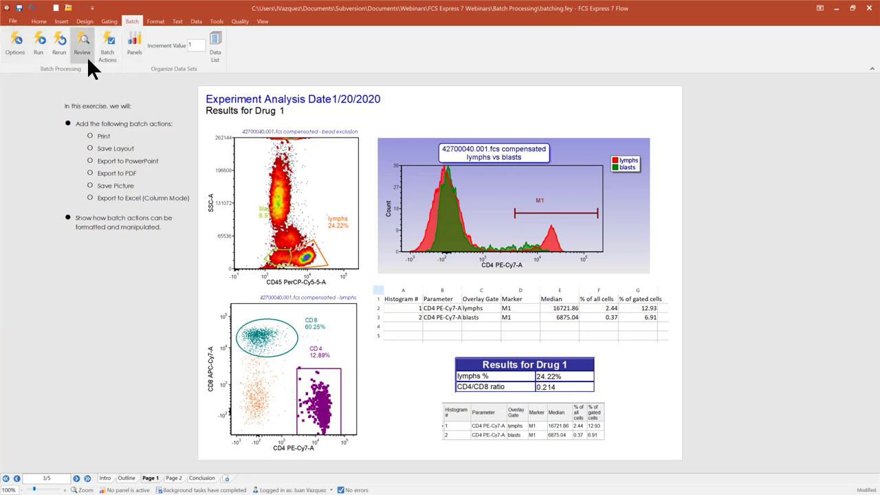
Step: Set the batch processing options to pause unconditionally between iterations, keeping the option to restore the original data files after processing
{"action": "left_click", "coordinate": [14, 48]}
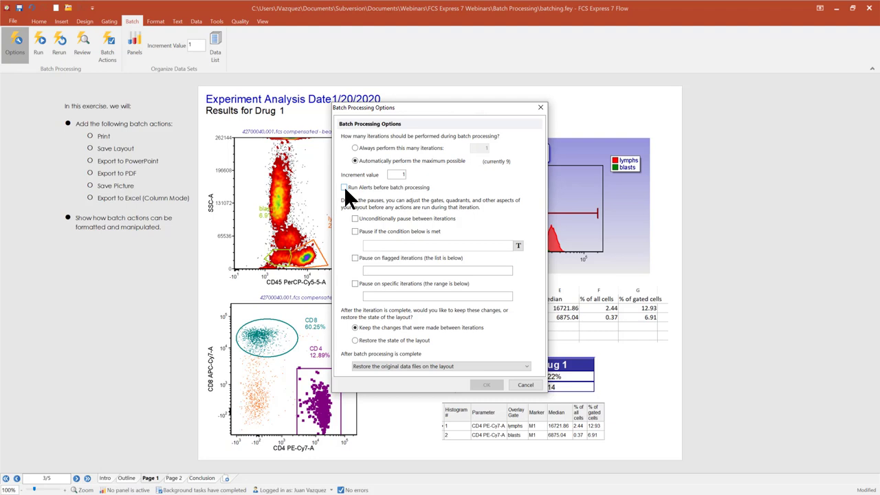
{"action": "left_click", "coordinate": [354, 219]}
{"action": "left_click", "coordinate": [525, 365]}
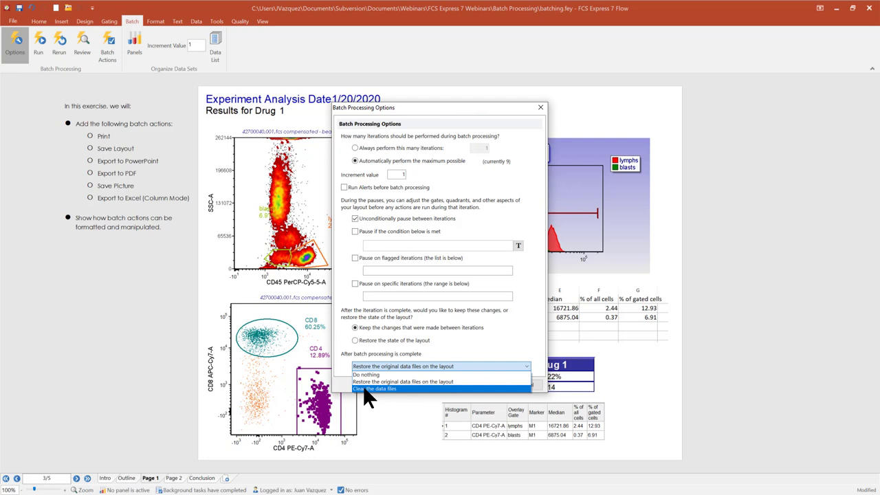
{"action": "left_click", "coordinate": [337, 380]}
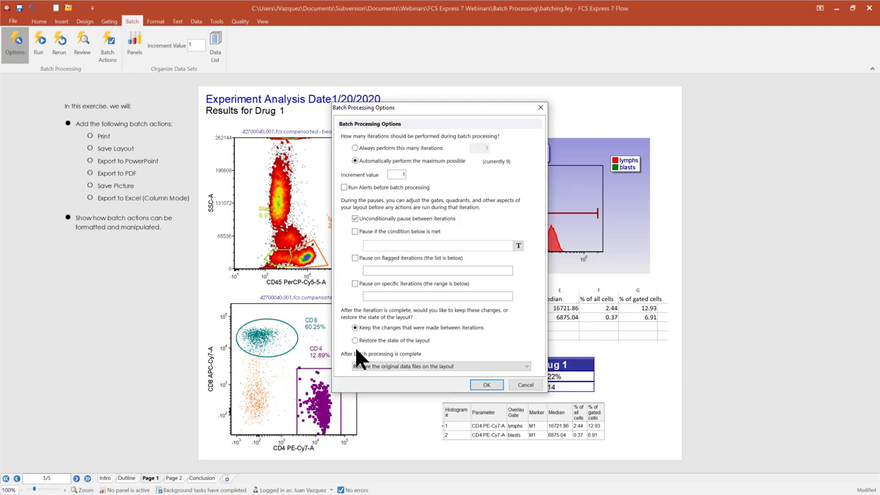
{"action": "left_click", "coordinate": [487, 385]}
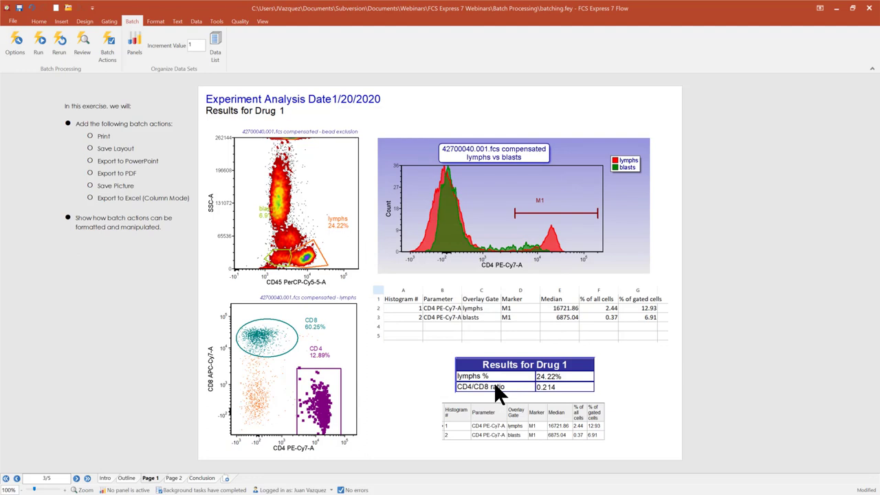
Step: Run the batch and, at the pause, move the blasts gate up onto the cluster directly above the lymphs gate
{"action": "left_click", "coordinate": [40, 50]}
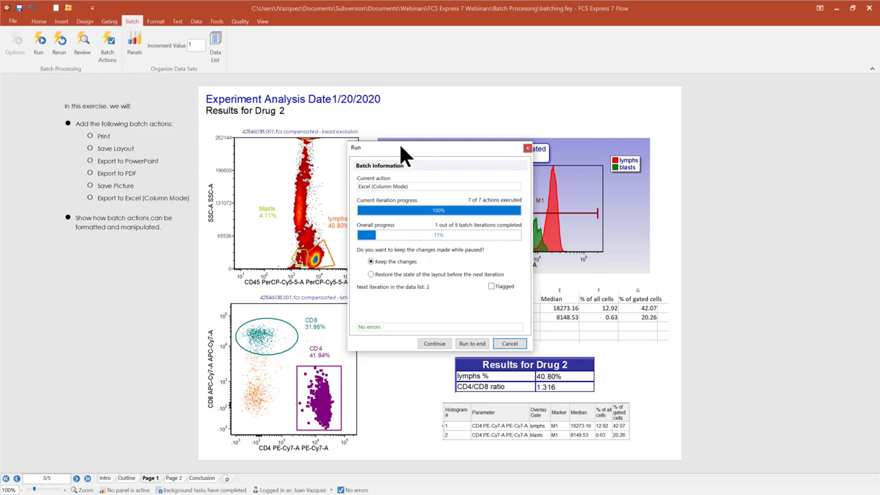
{"action": "left_click_drag", "start_coordinate": [399, 146], "coordinate": [727, 106]}
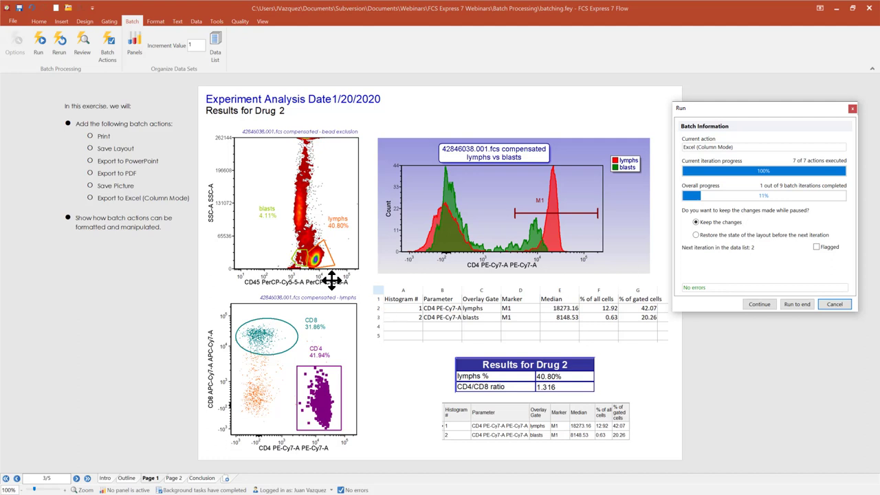
{"action": "left_click", "coordinate": [305, 268]}
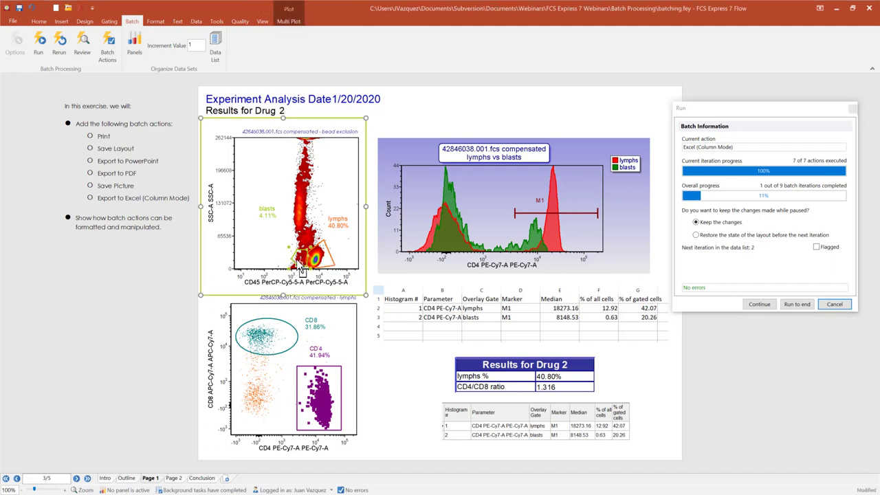
{"action": "left_click_drag", "start_coordinate": [305, 267], "coordinate": [310, 239]}
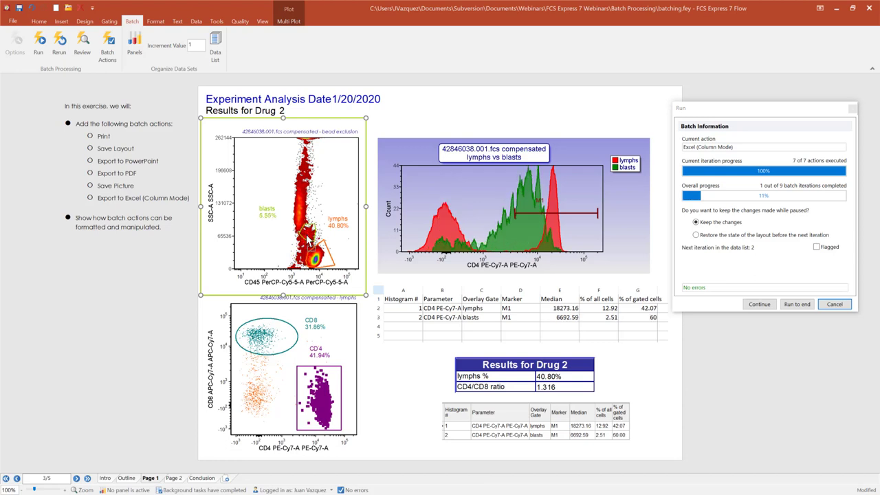
Step: Shrink the CD8 ellipse gate in the lymphs plot so it fits tightly around the teal cluster
{"action": "left_click", "coordinate": [293, 358]}
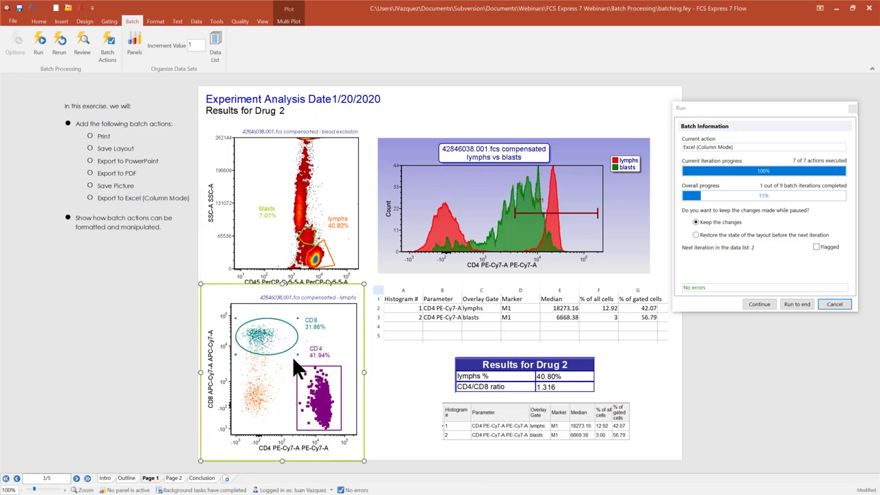
{"action": "left_click_drag", "start_coordinate": [295, 353], "coordinate": [278, 350]}
{"action": "left_click", "coordinate": [339, 422]}
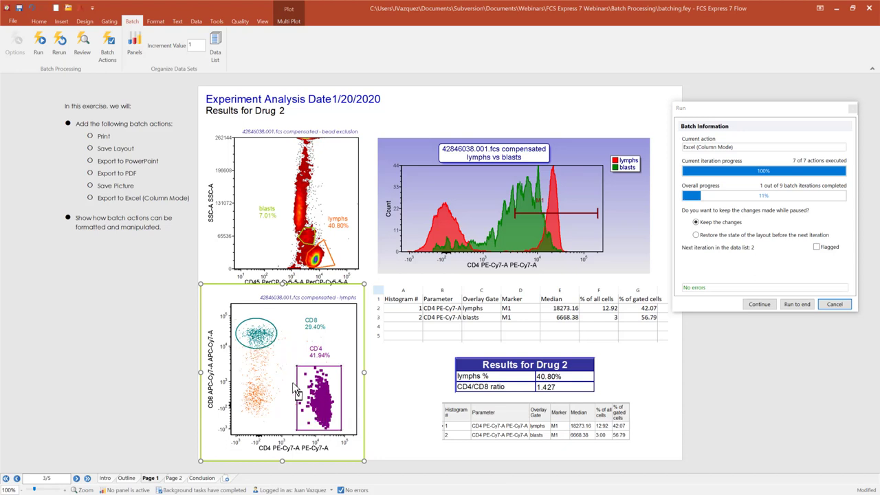
Step: Move the lower bound of the histogram's M1 marker to just above 10^4 and continue the batch run
{"action": "left_click", "coordinate": [554, 218]}
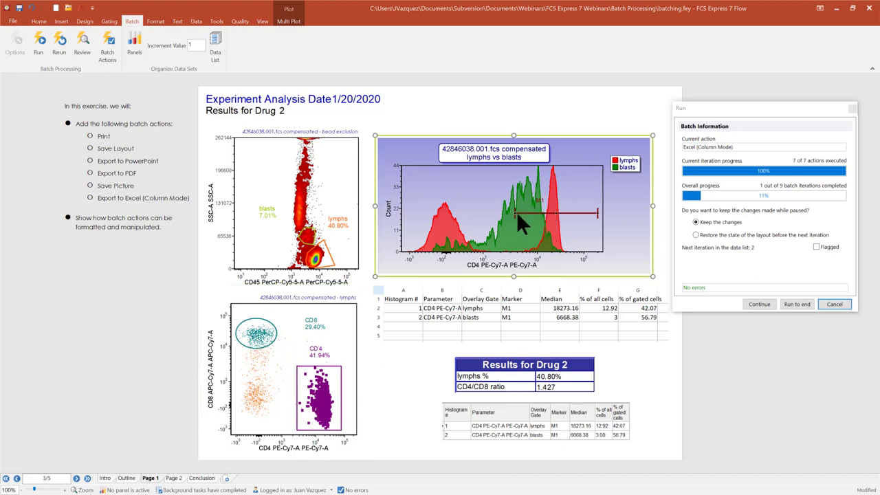
{"action": "left_click_drag", "start_coordinate": [514, 213], "coordinate": [547, 217]}
{"action": "left_click", "coordinate": [783, 400]}
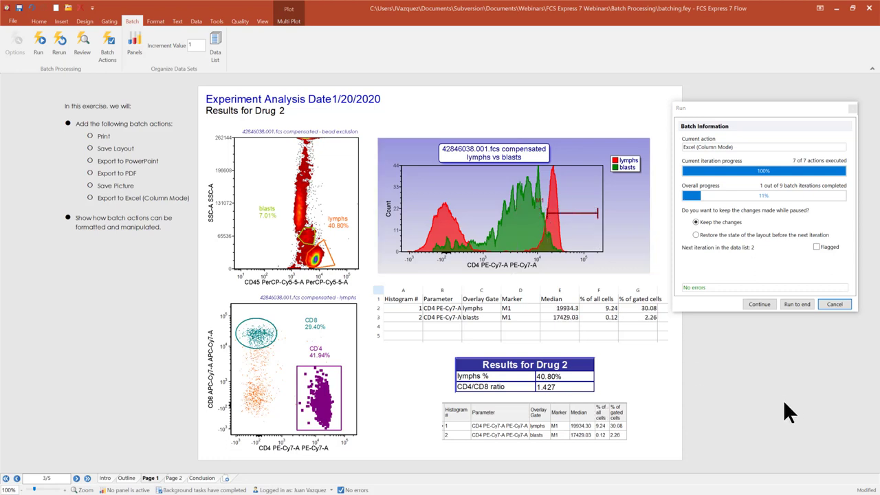
{"action": "left_click", "coordinate": [763, 305]}
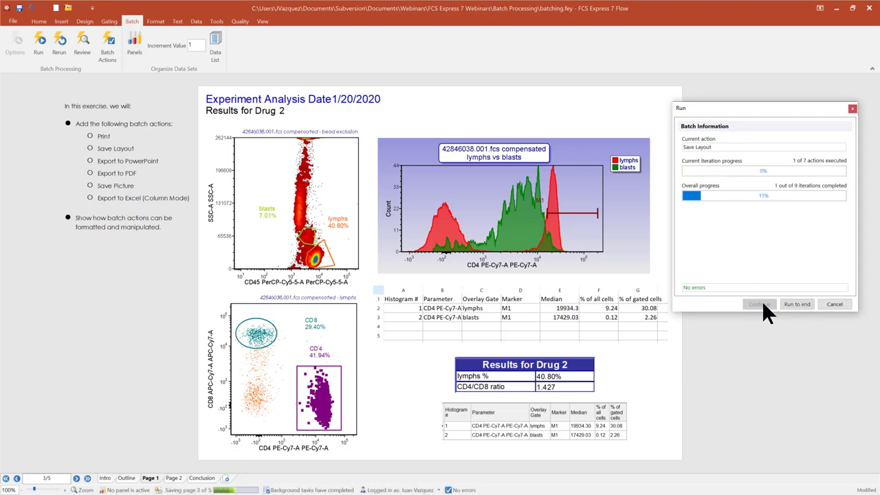